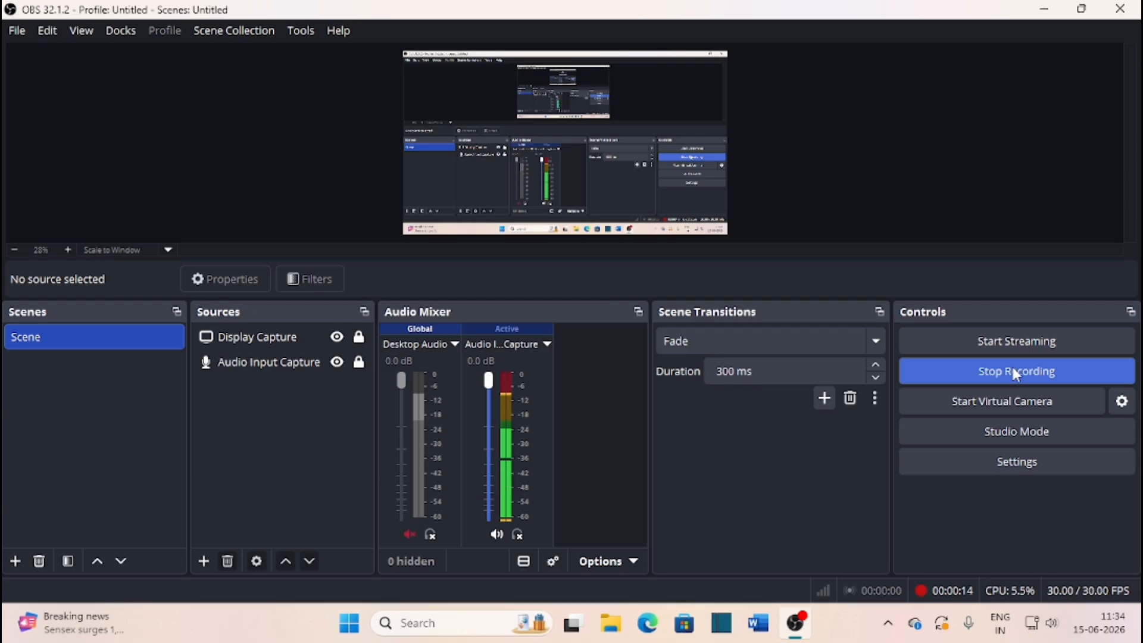
Minimize the OBS Studio window during recording so the desktop shows
click(1049, 10)
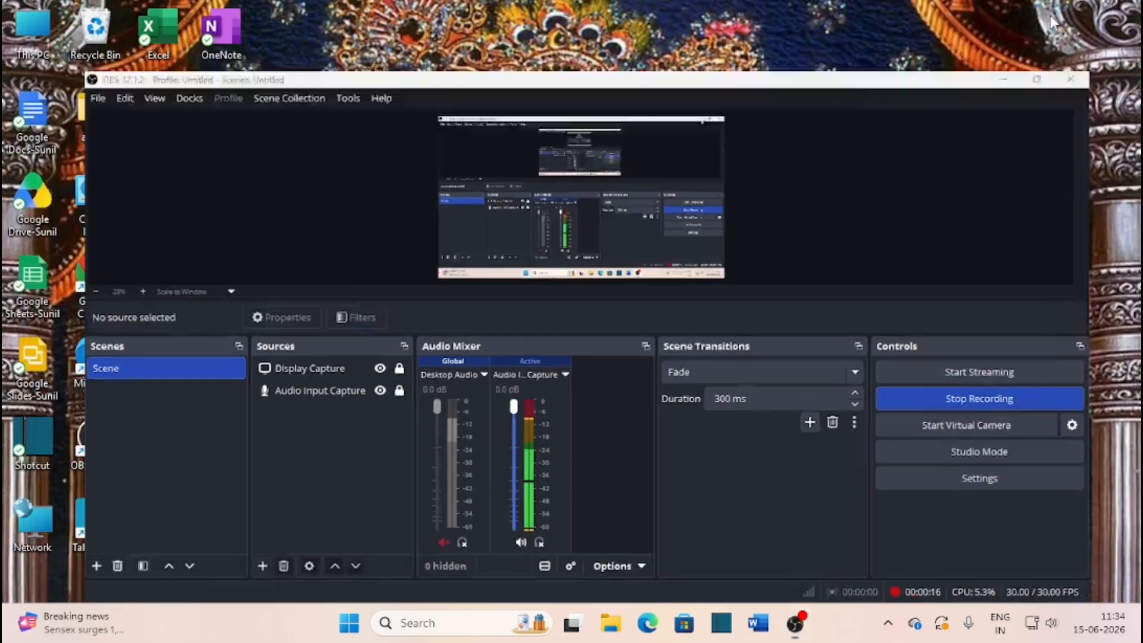
Launch Chrome and go to the e-District Delhi Citizen Login page via the 'ed' address suggestion
double_click(95, 279)
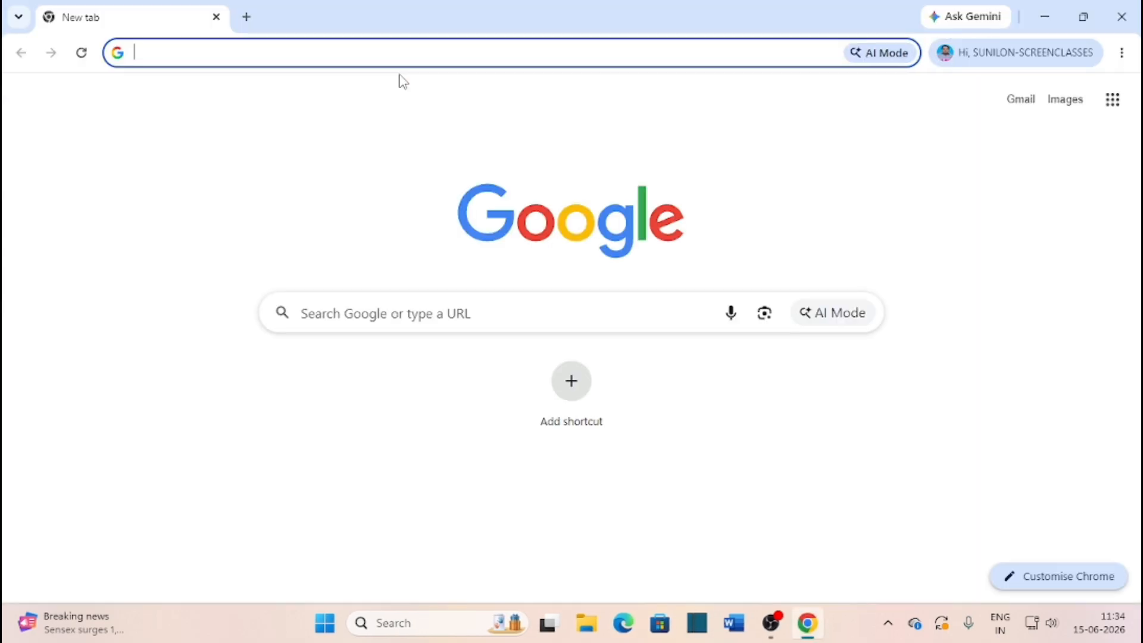
text(ed)
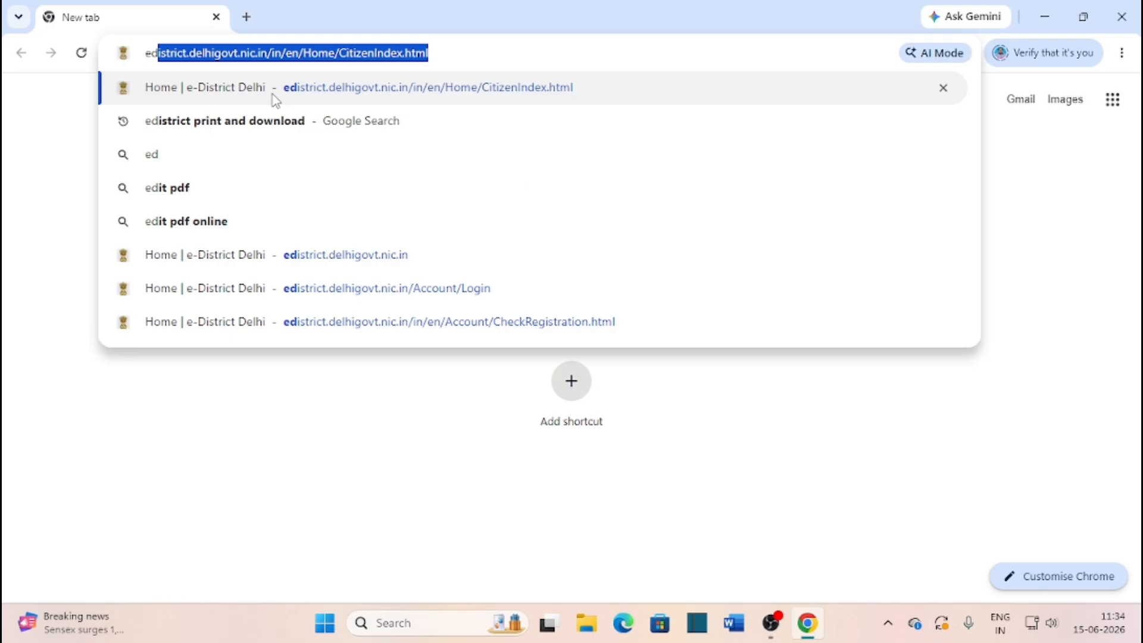
click(255, 95)
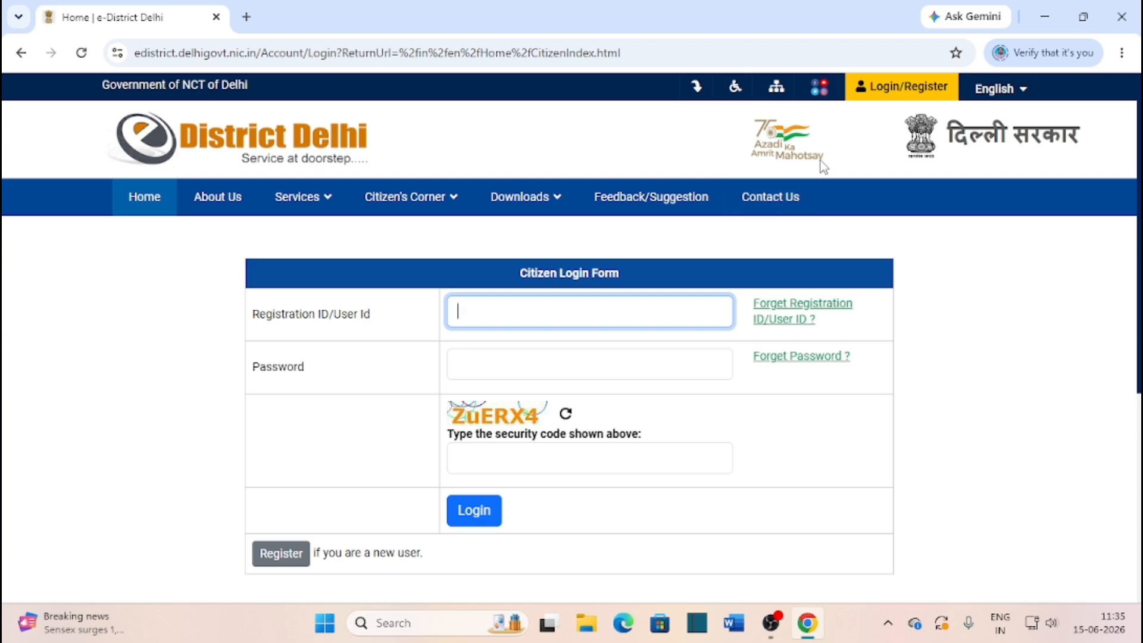
Scroll down the e-District Delhi login page toward the Register button
click(908, 96)
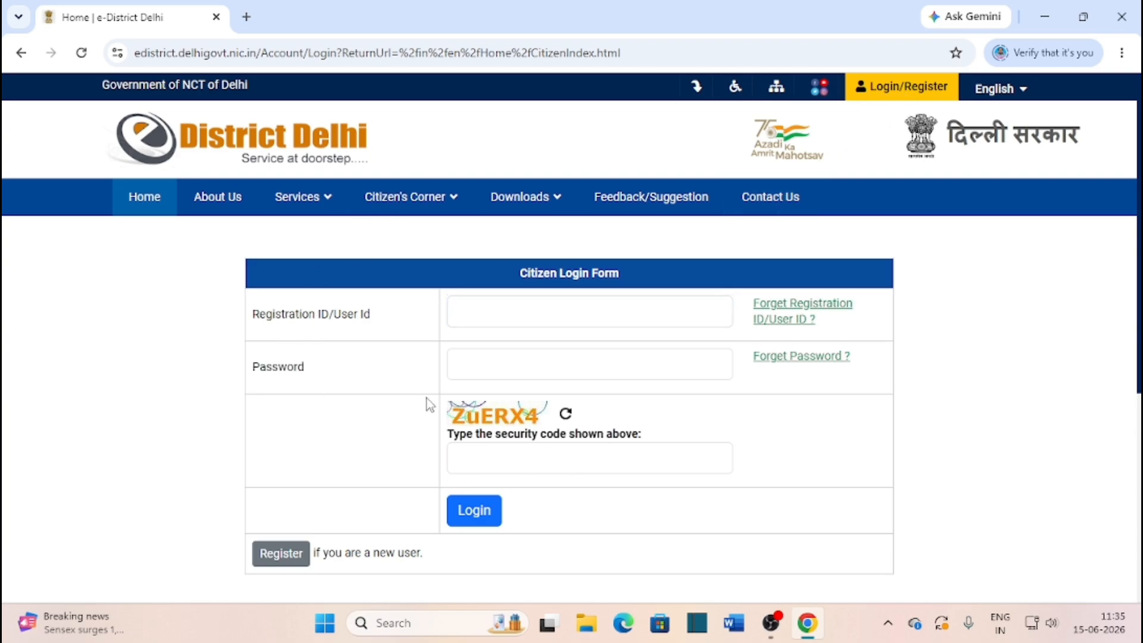
scroll(454, 398, down, 1)
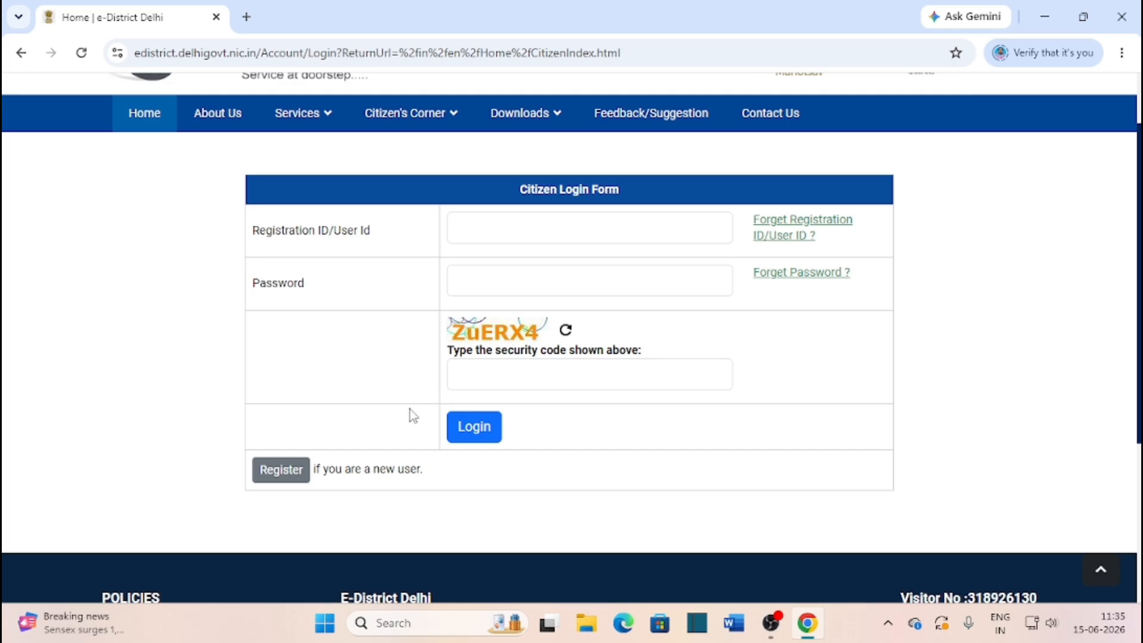
Open the Citizen Registration Form, pick Aadhaar Card as document type, then return to the login page
click(299, 473)
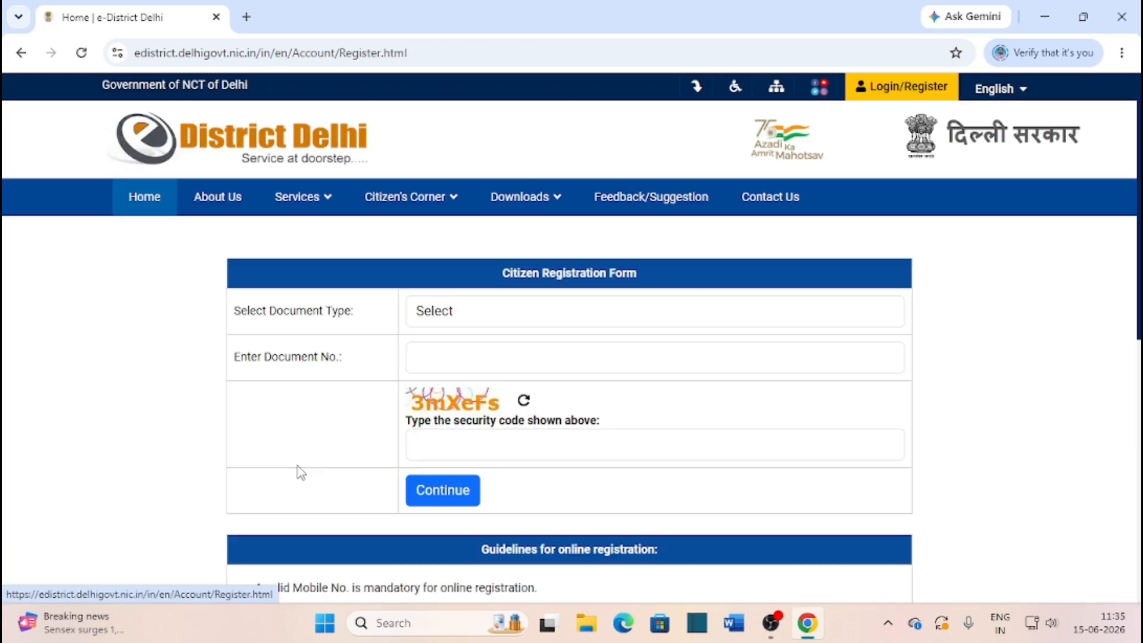
click(487, 314)
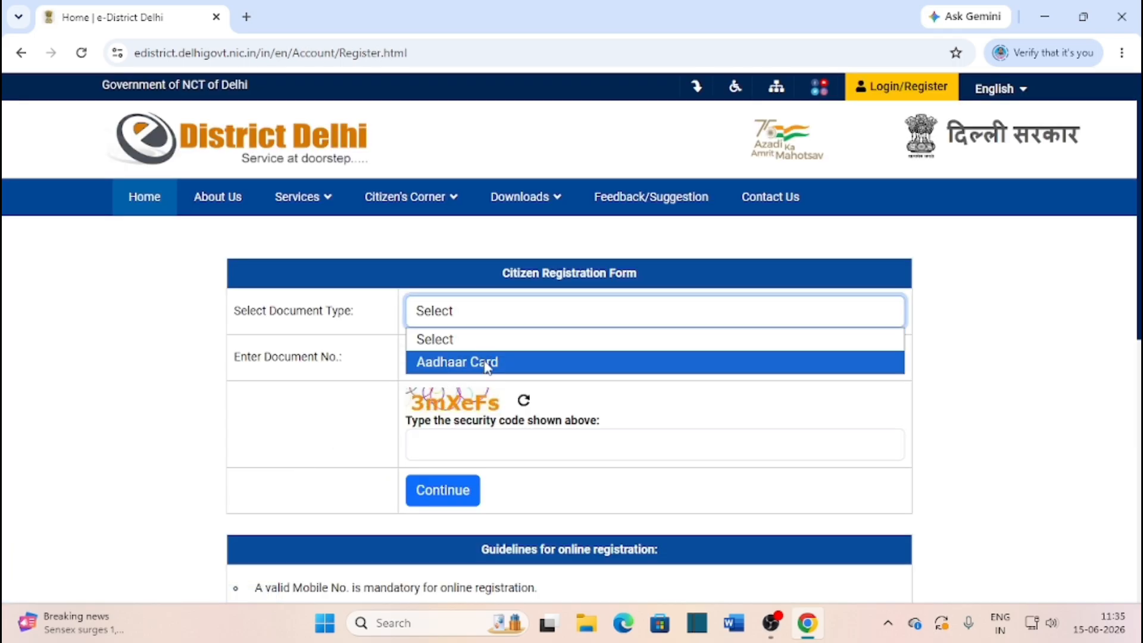
click(483, 361)
click(462, 359)
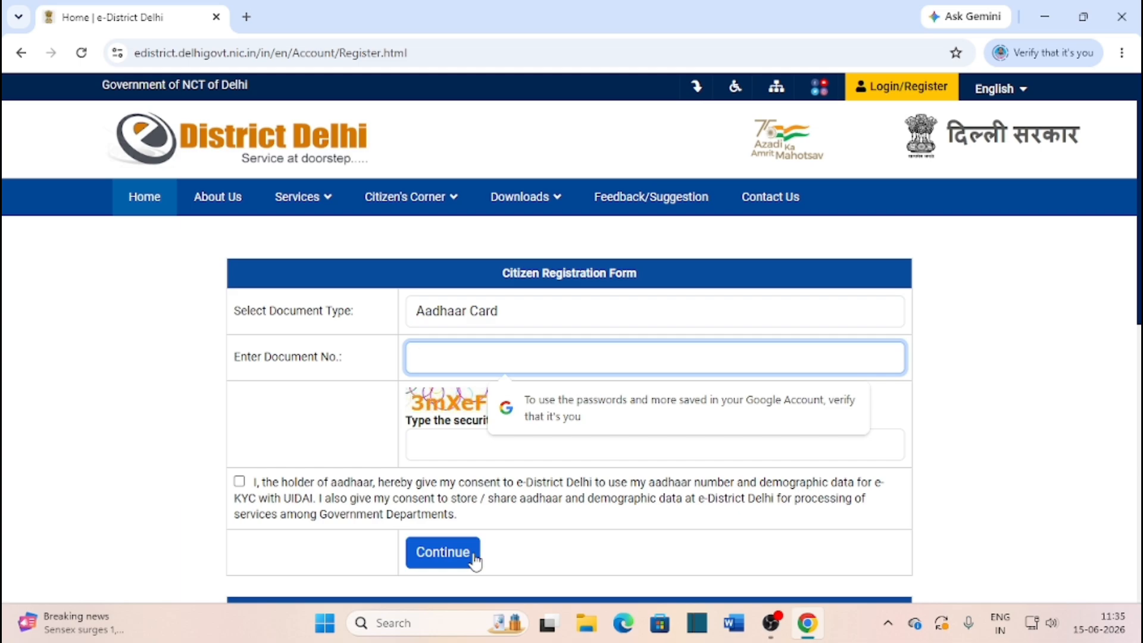
click(895, 88)
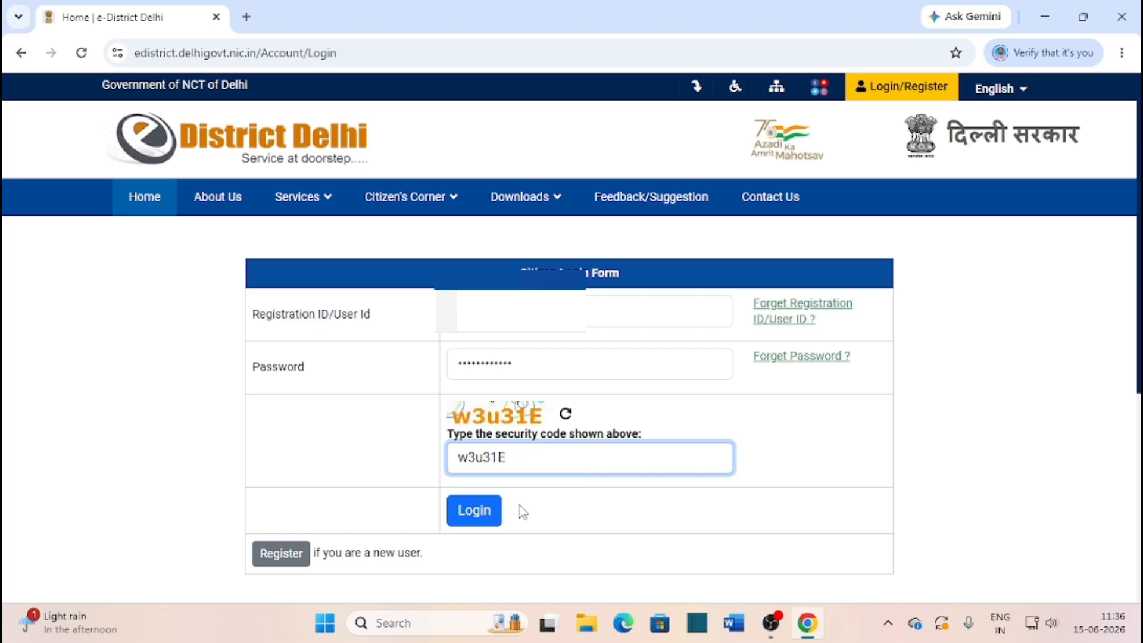
Log in and go to Apply Online > Apply for Services to list available services
click(491, 516)
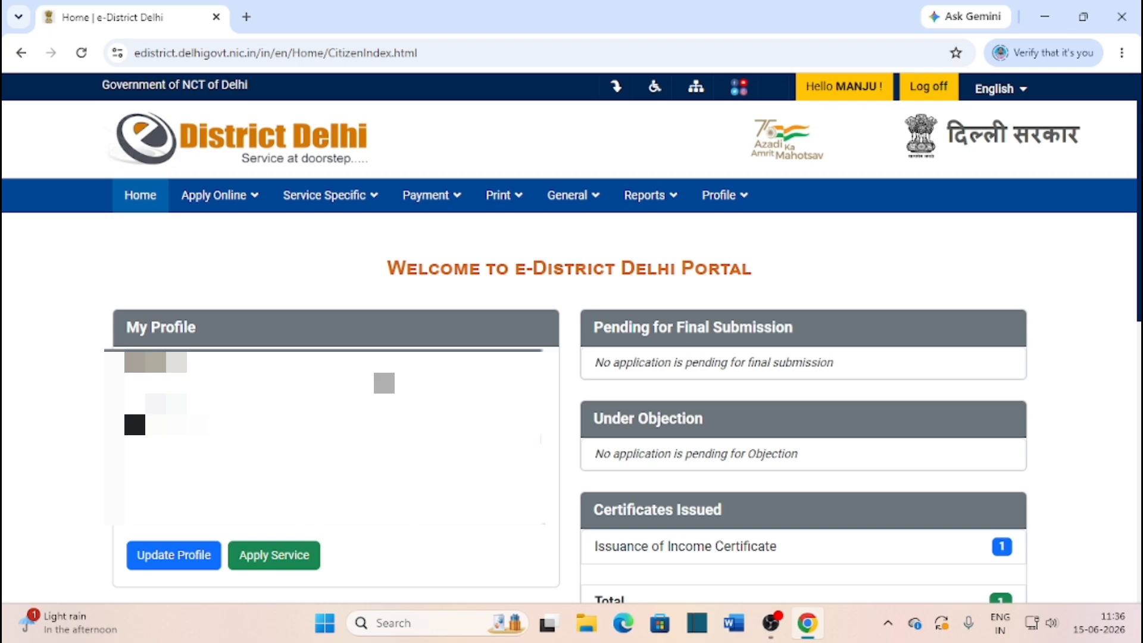
click(236, 205)
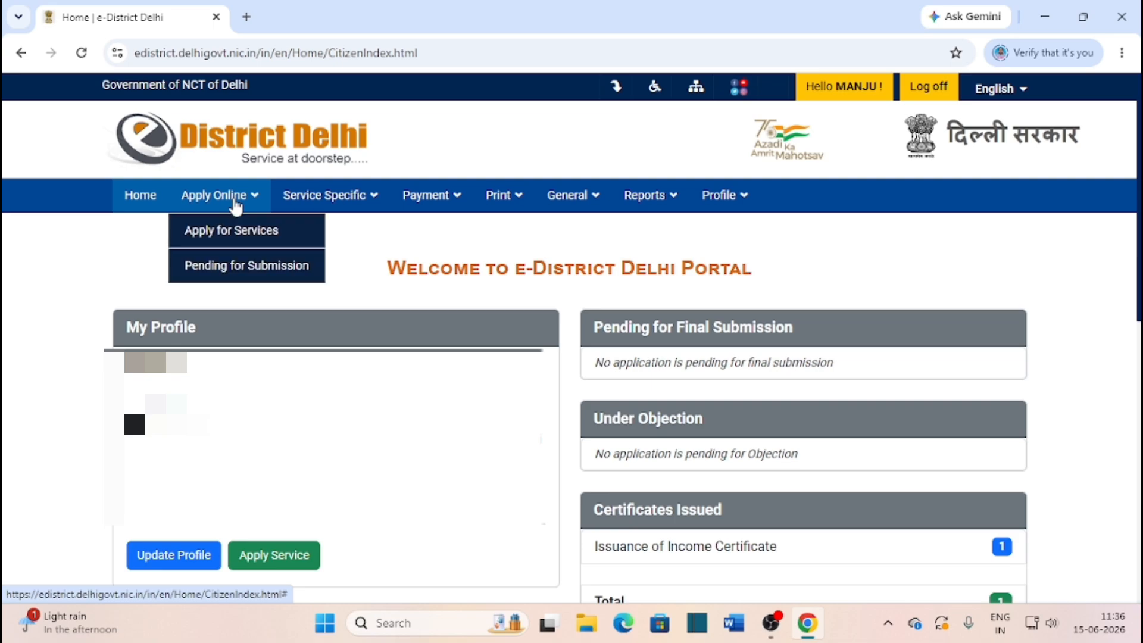
click(249, 231)
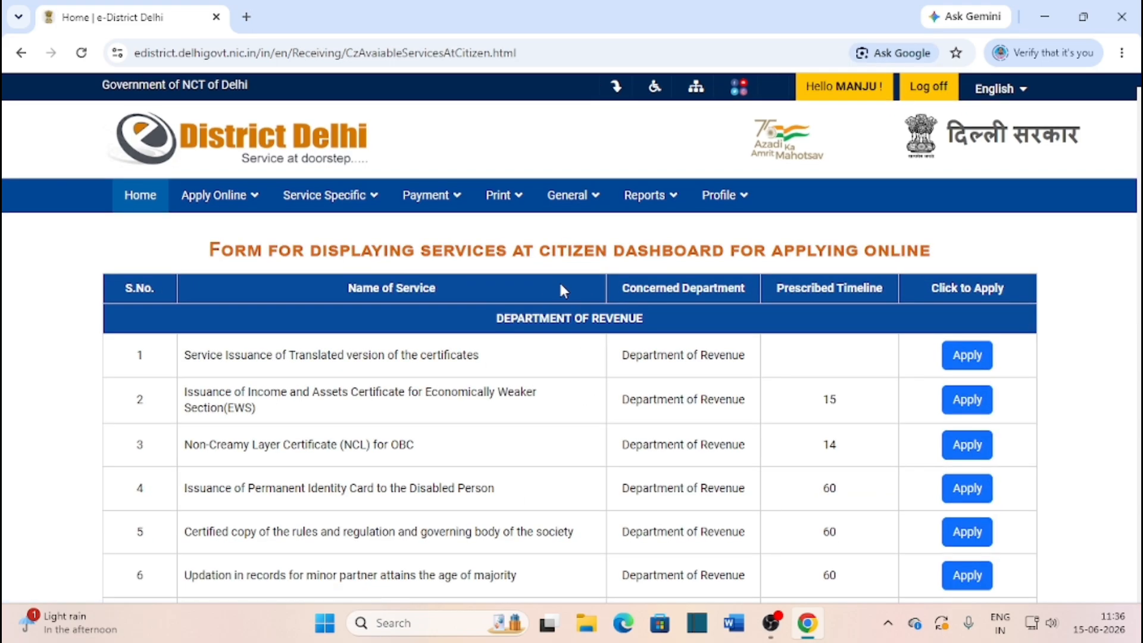
Scroll the services table down to row 23, Issuance of Income Certificate
scroll(594, 422, down, 1)
scroll(594, 421, down, 13)
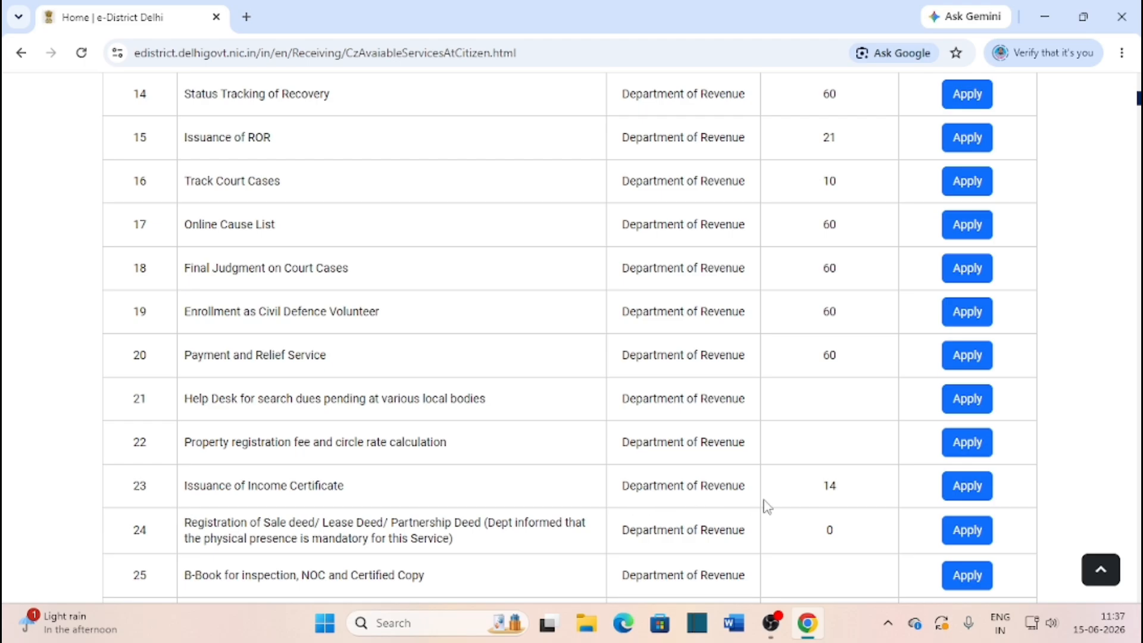
Apply for Issuance of Income Certificate and continue past the prefilled Basic/Personal Details Form
click(967, 487)
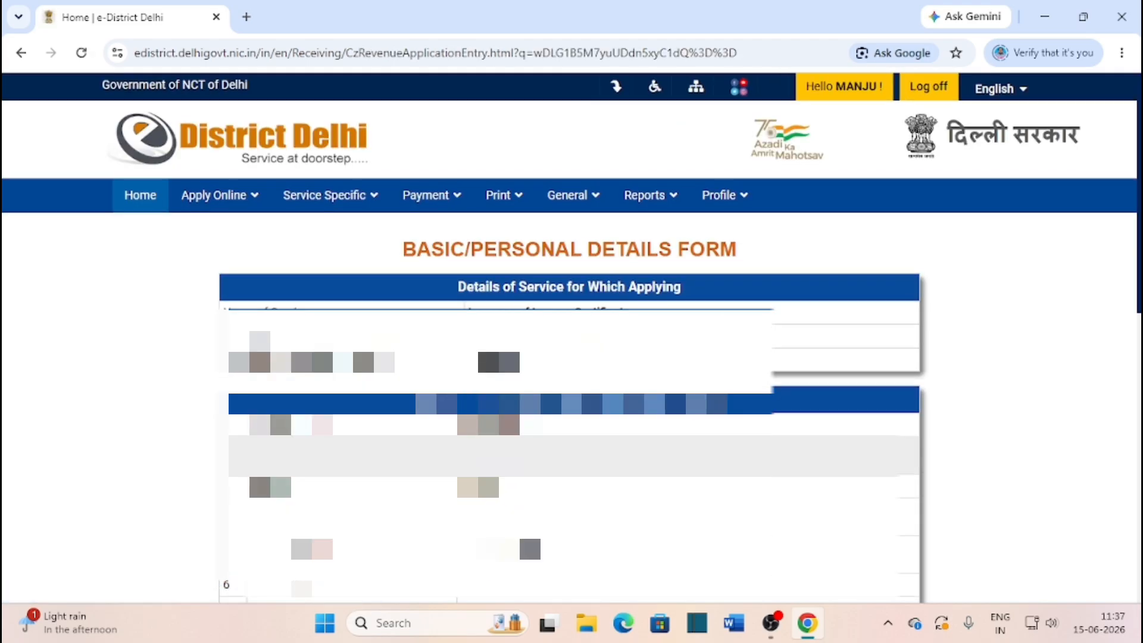
scroll(570, 357, down, 1)
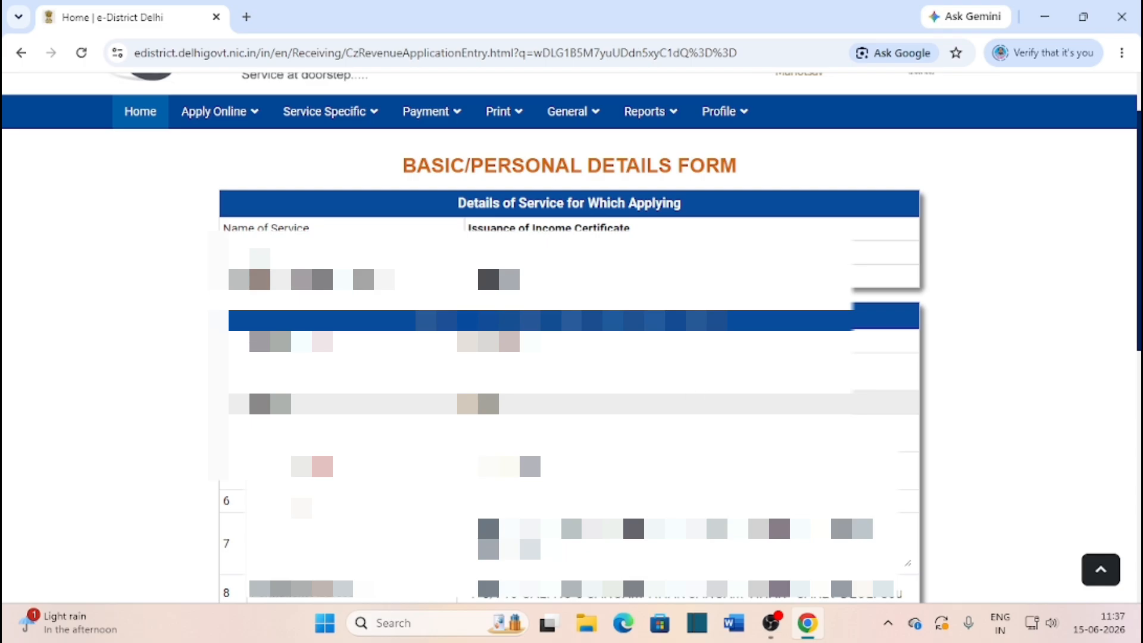
scroll(569, 357, down, 3)
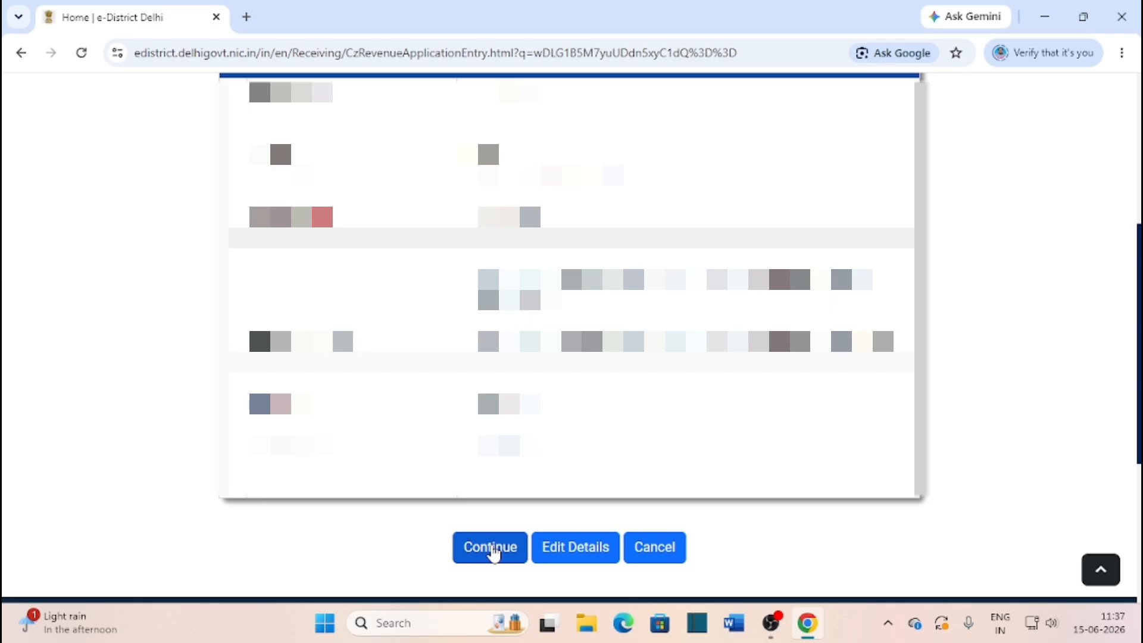
click(490, 547)
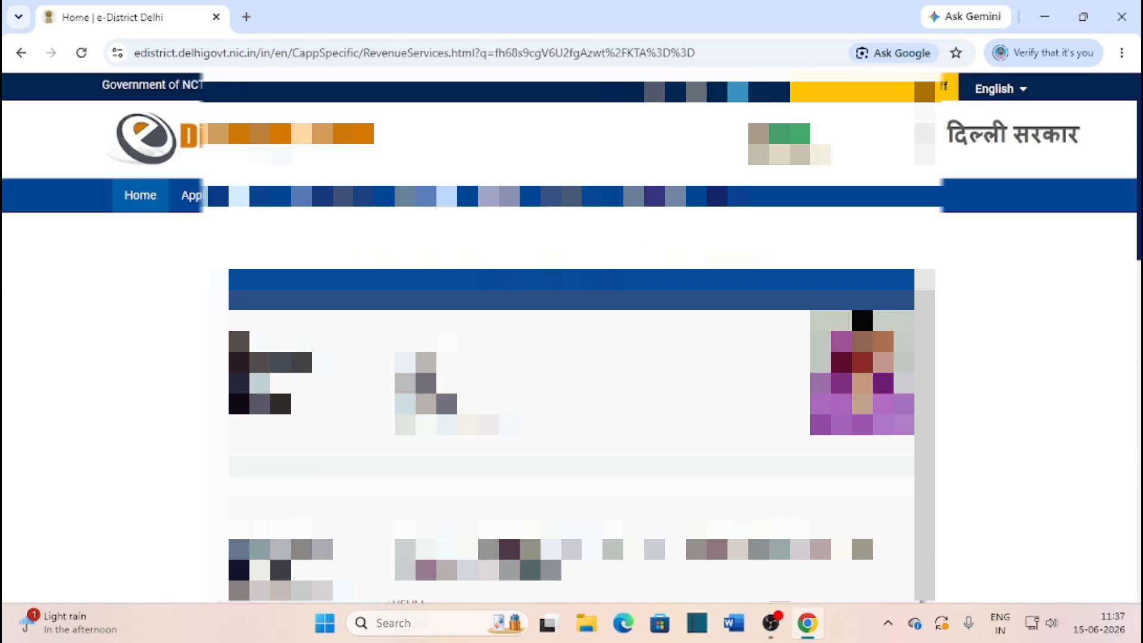
Select Others in the Purpose to obtain Certificate dropdown
scroll(369, 186, down, 8)
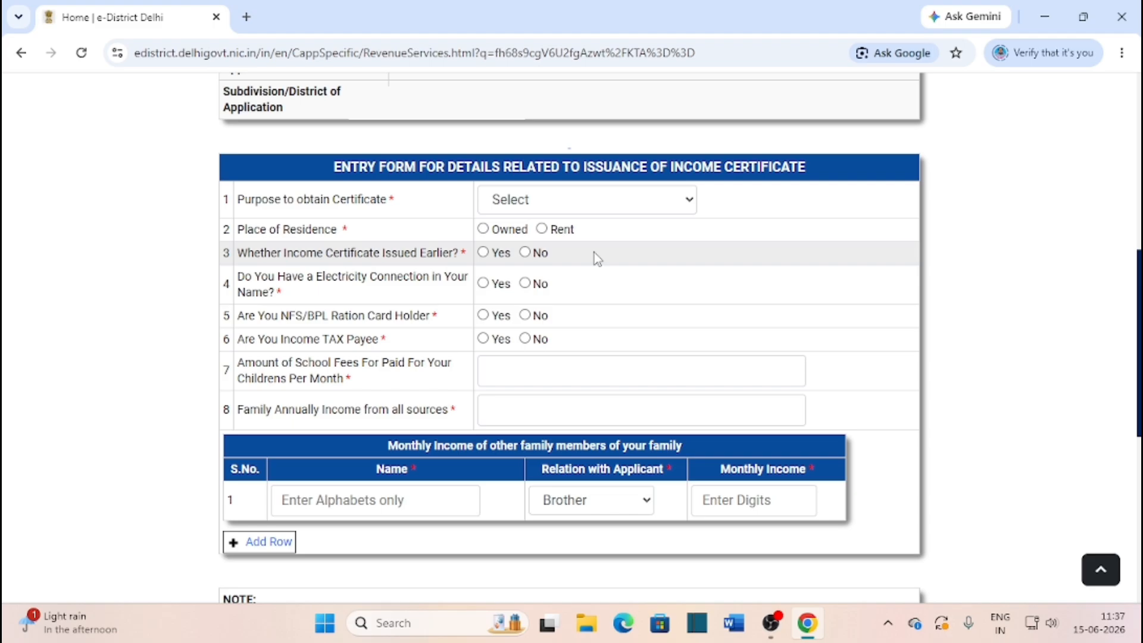
click(642, 198)
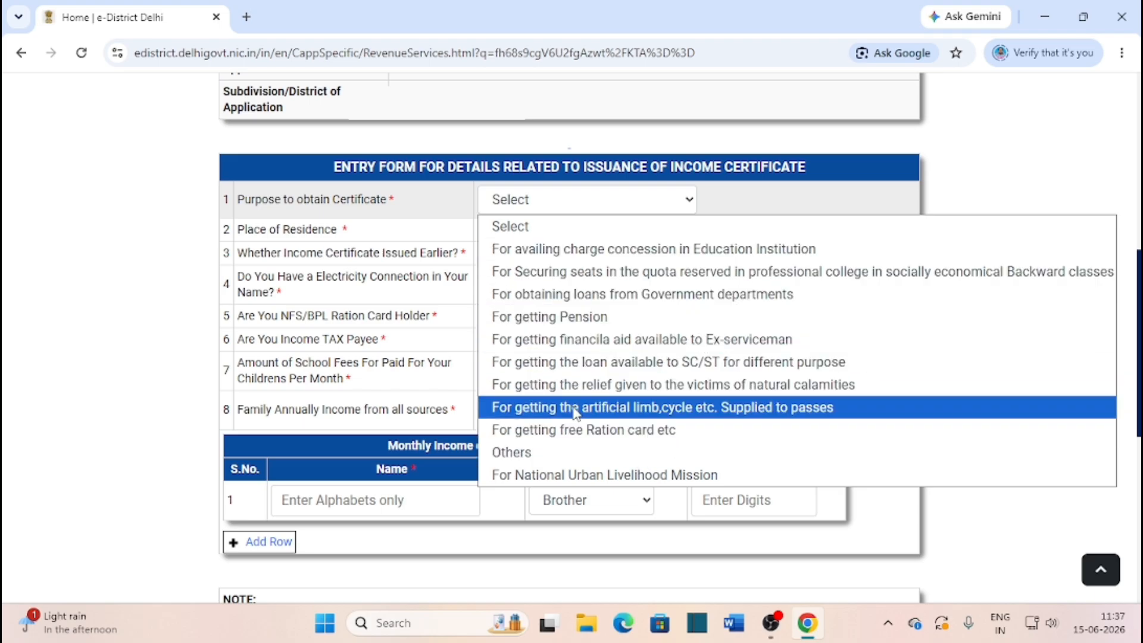
click(553, 456)
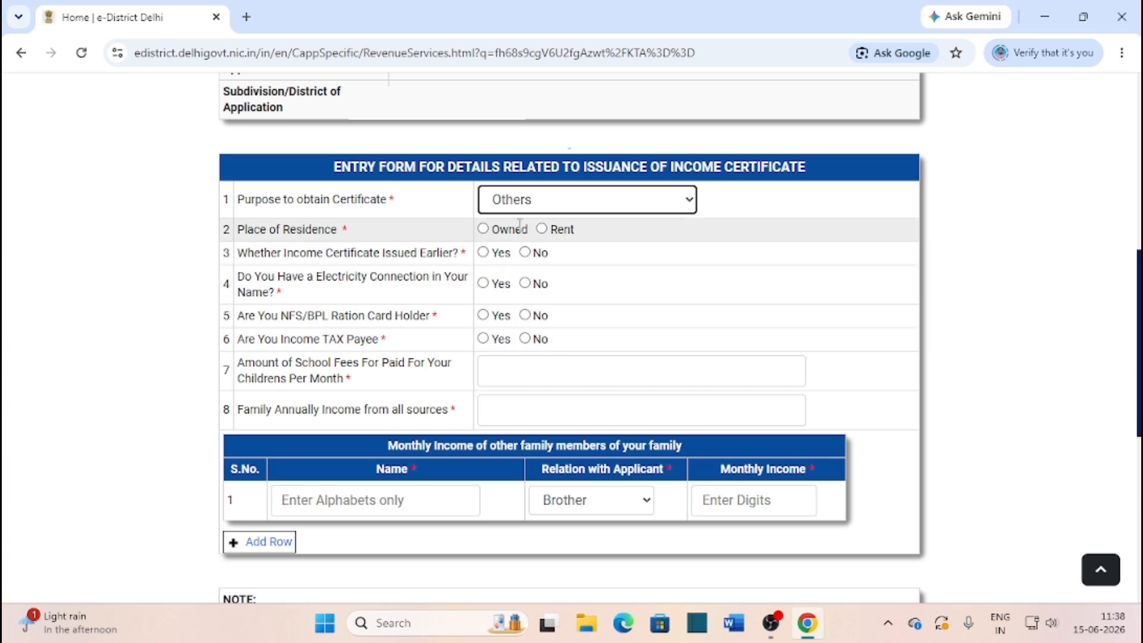
Set residence to Owned and answer No for earlier certificate, electricity, NFS/BPL ration card and income tax
click(483, 231)
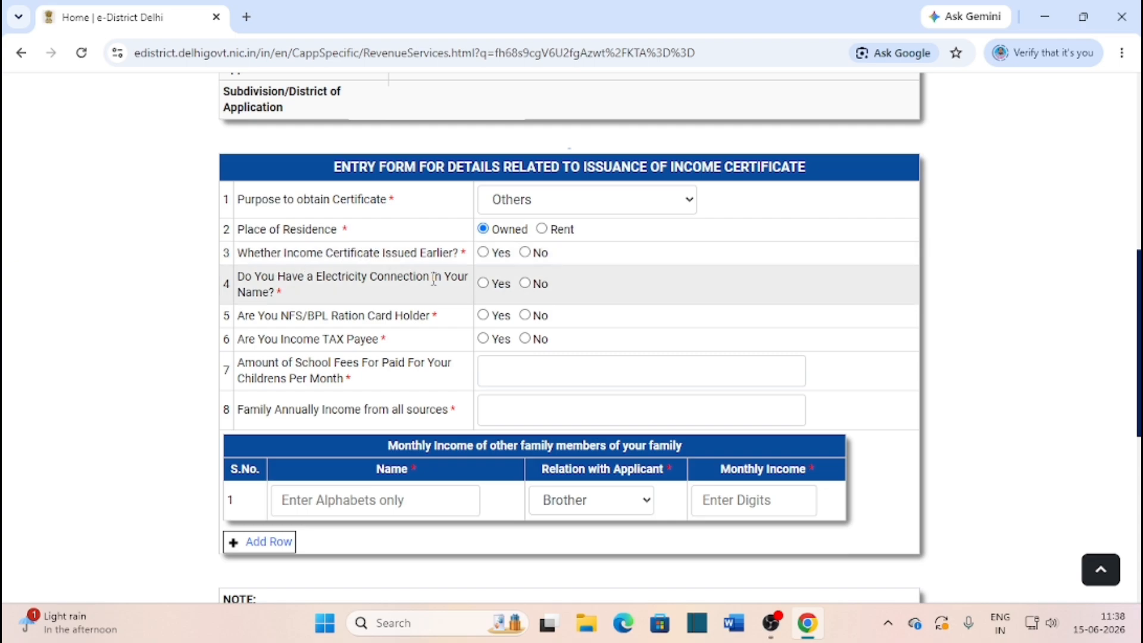
click(526, 252)
click(525, 283)
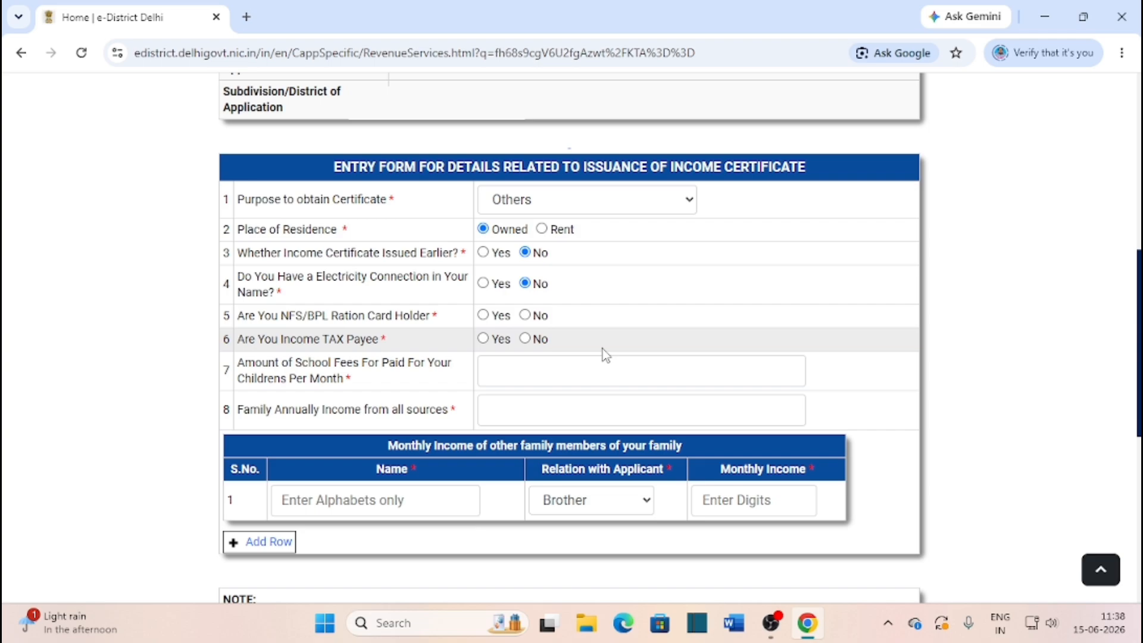
click(525, 316)
click(526, 339)
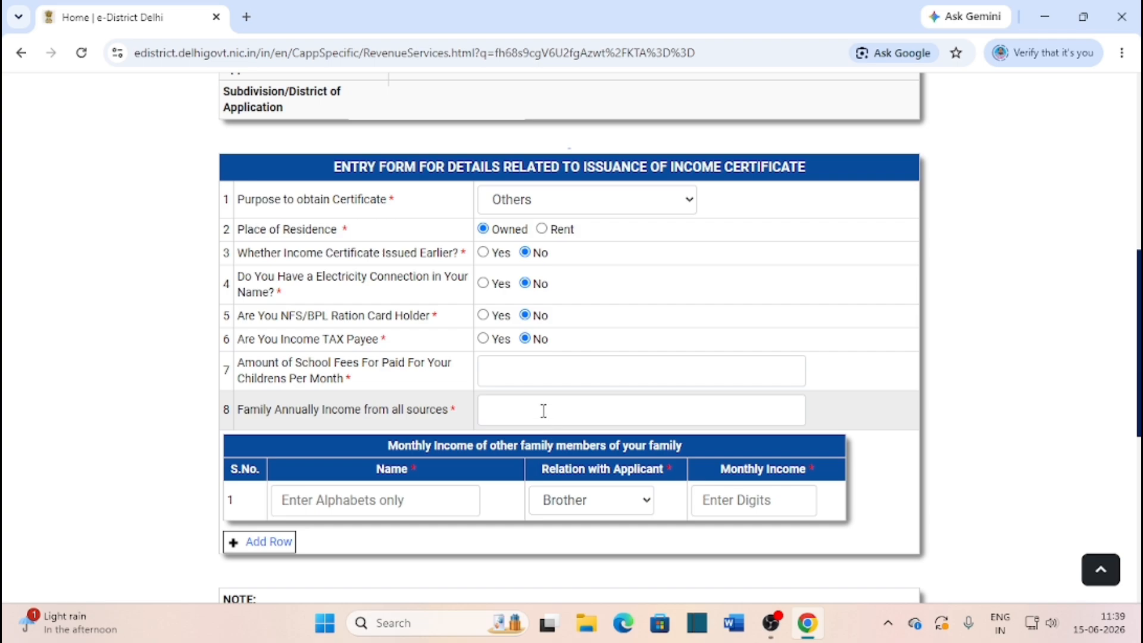
Enter monthly school fees 0 and family annual income 100000 (One Lakh Only)
click(531, 379)
text(0)
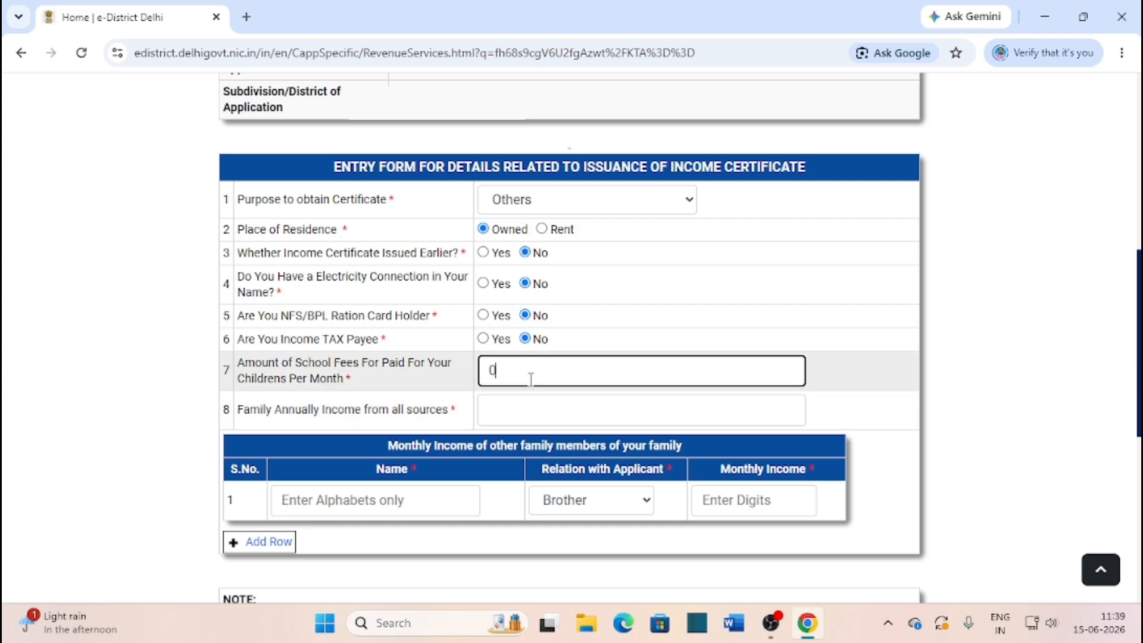
click(538, 406)
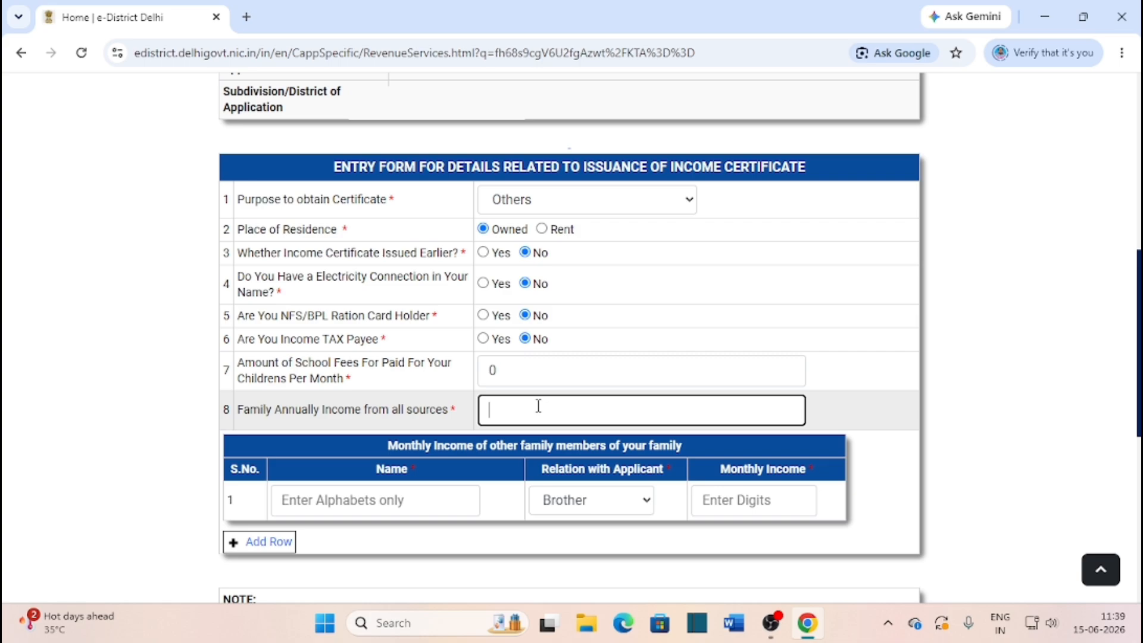
text(100000)
scroll(506, 448, down, 1)
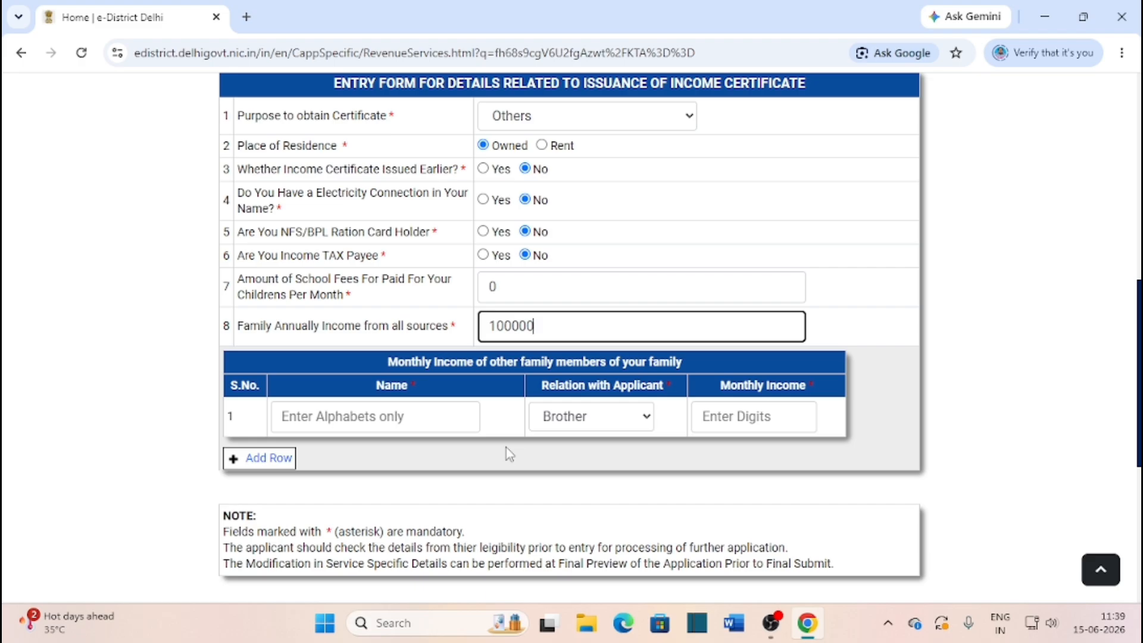
click(454, 422)
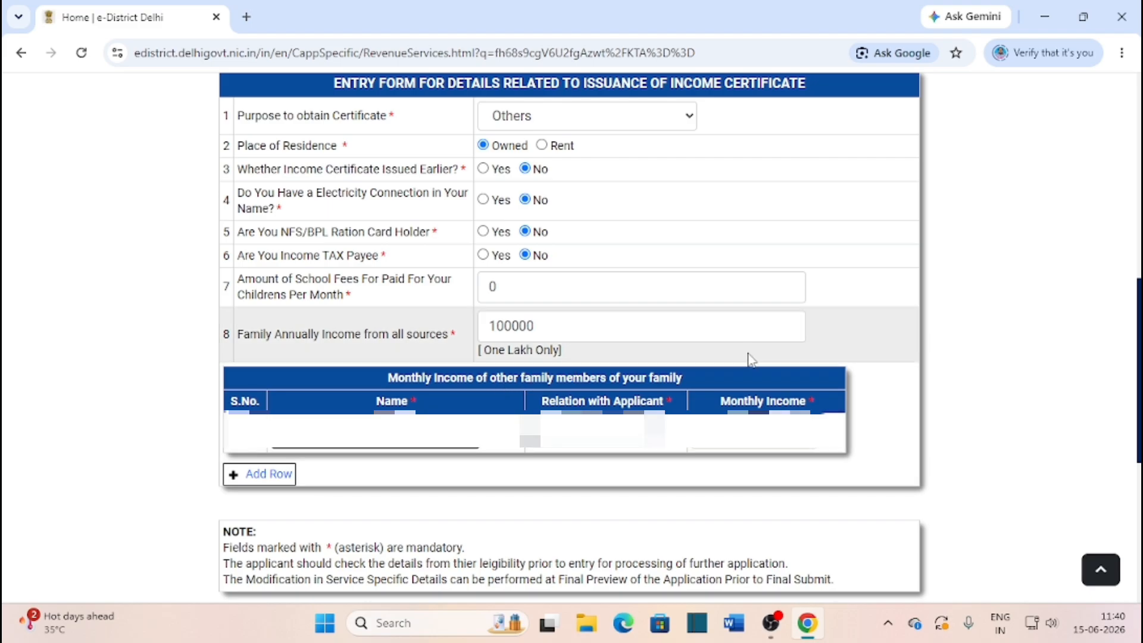
Choose Son as the family member's relation to the applicant, then go to the Monthly Income field
click(599, 429)
scroll(612, 325, down, 4)
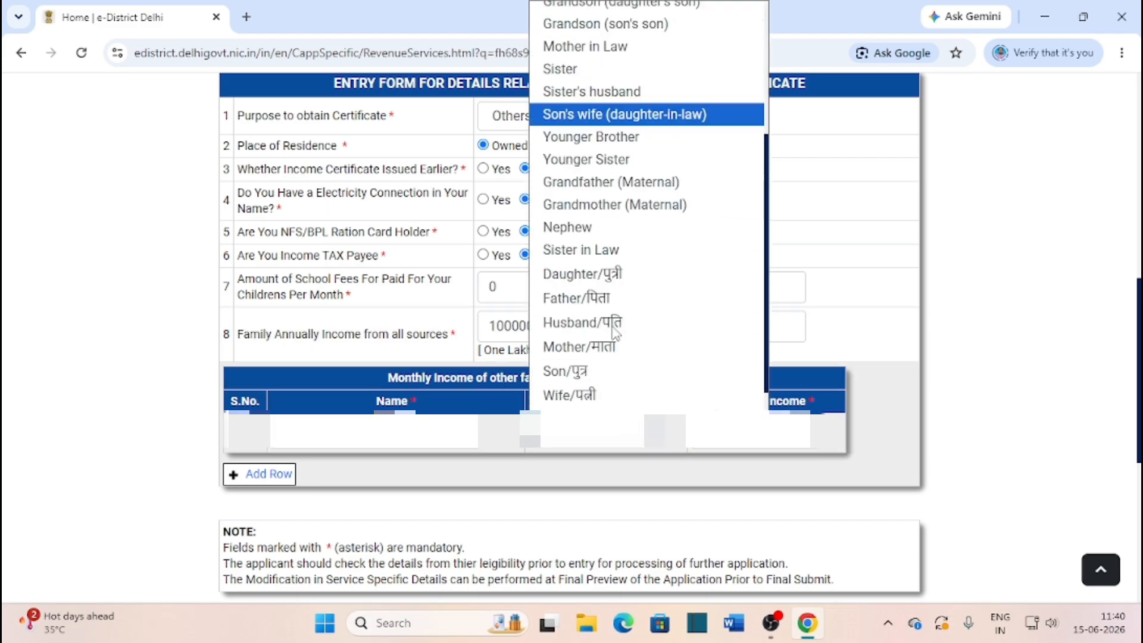
click(600, 331)
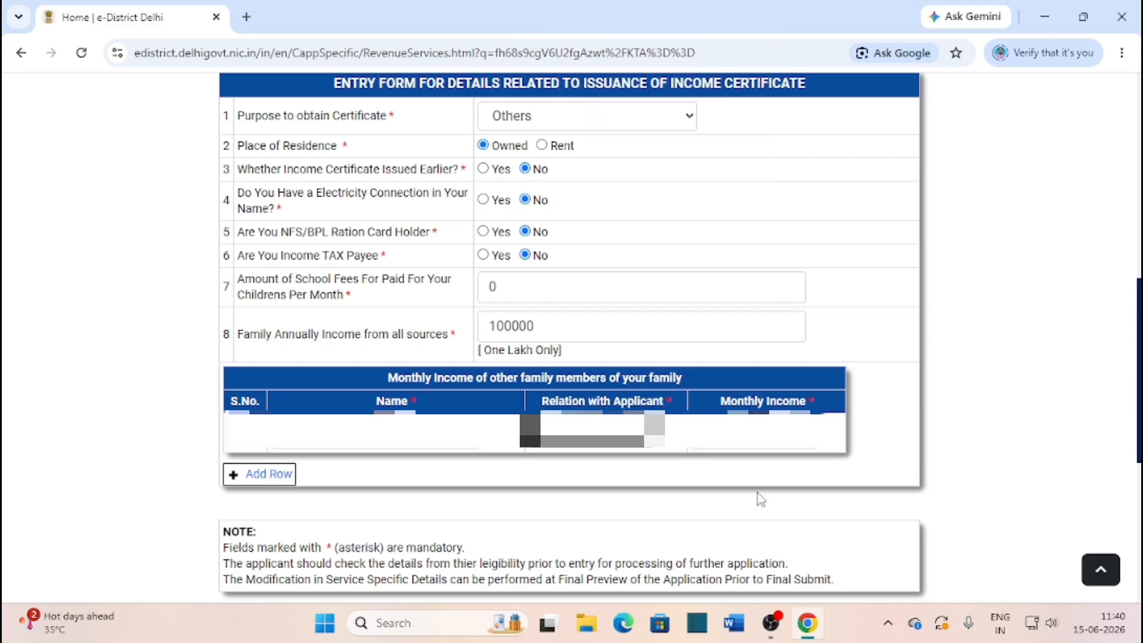
click(736, 431)
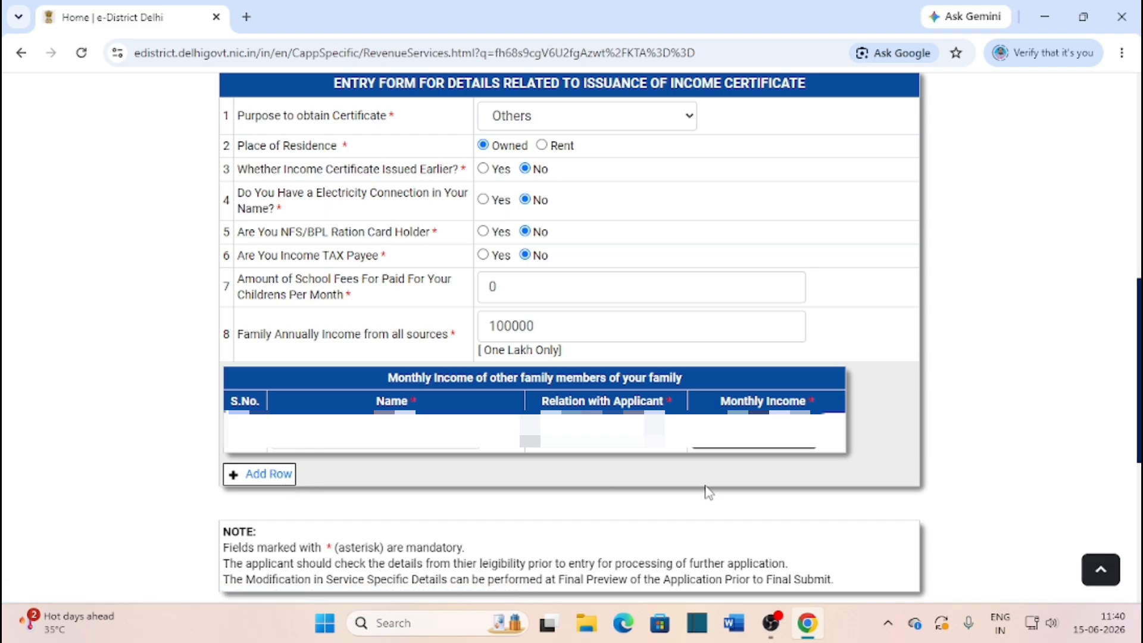
scroll(707, 487, down, 5)
scroll(648, 472, up, 1)
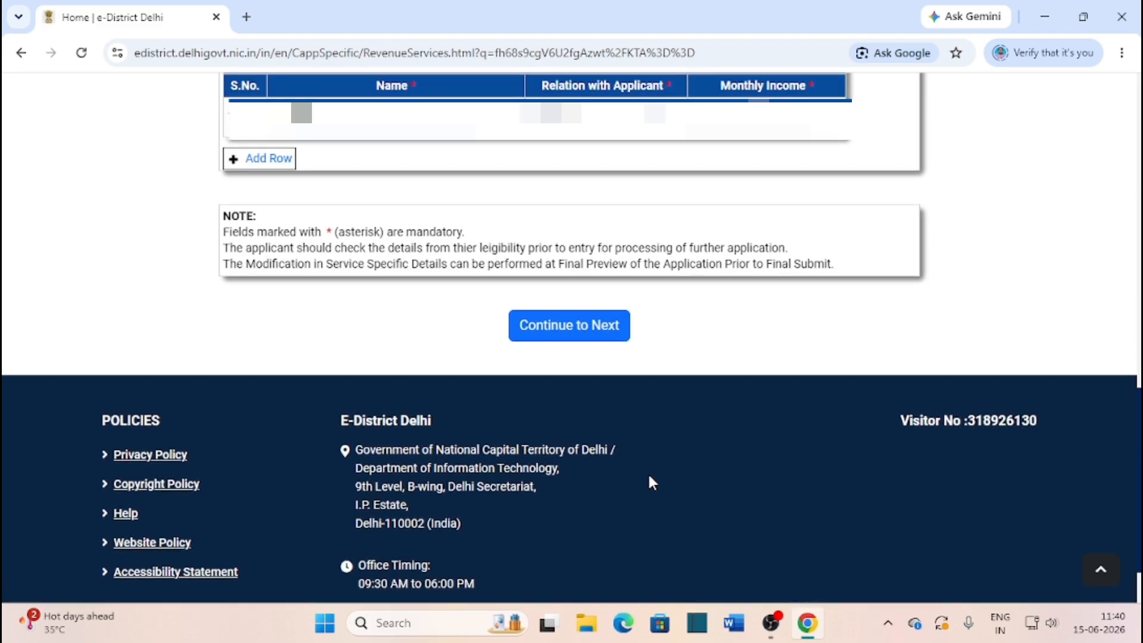
Continue to the next page and scroll to the List of Supporting Documents for Self
click(601, 334)
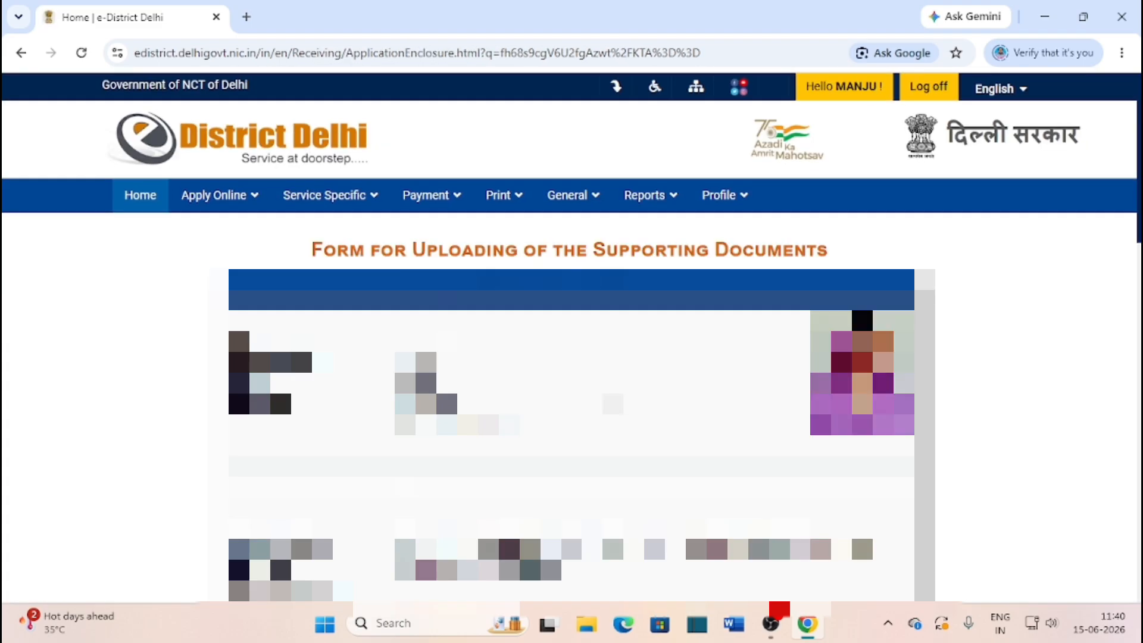
scroll(571, 357, down, 5)
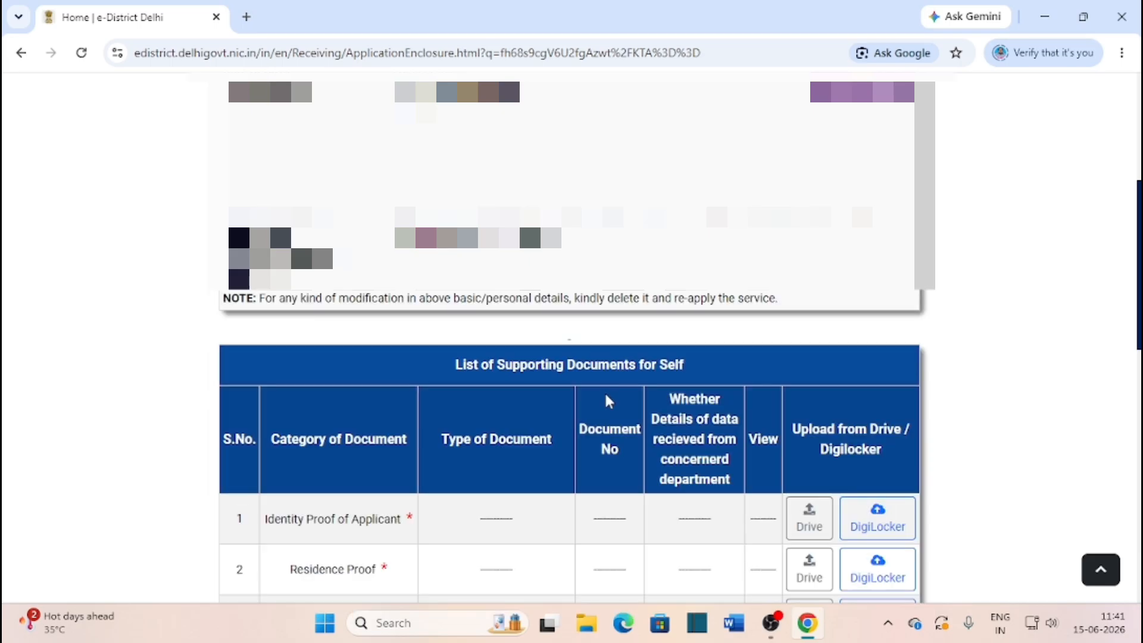
scroll(605, 397, down, 4)
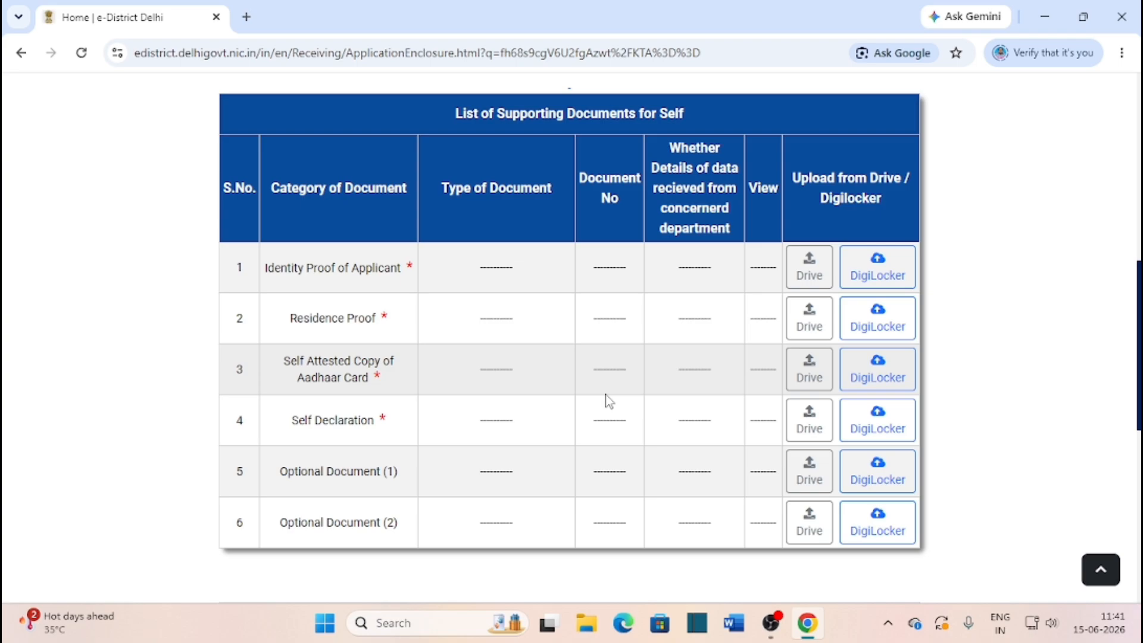
Open the Identity Proof upload form and check its document and department choices without selecting any, then go back
click(822, 270)
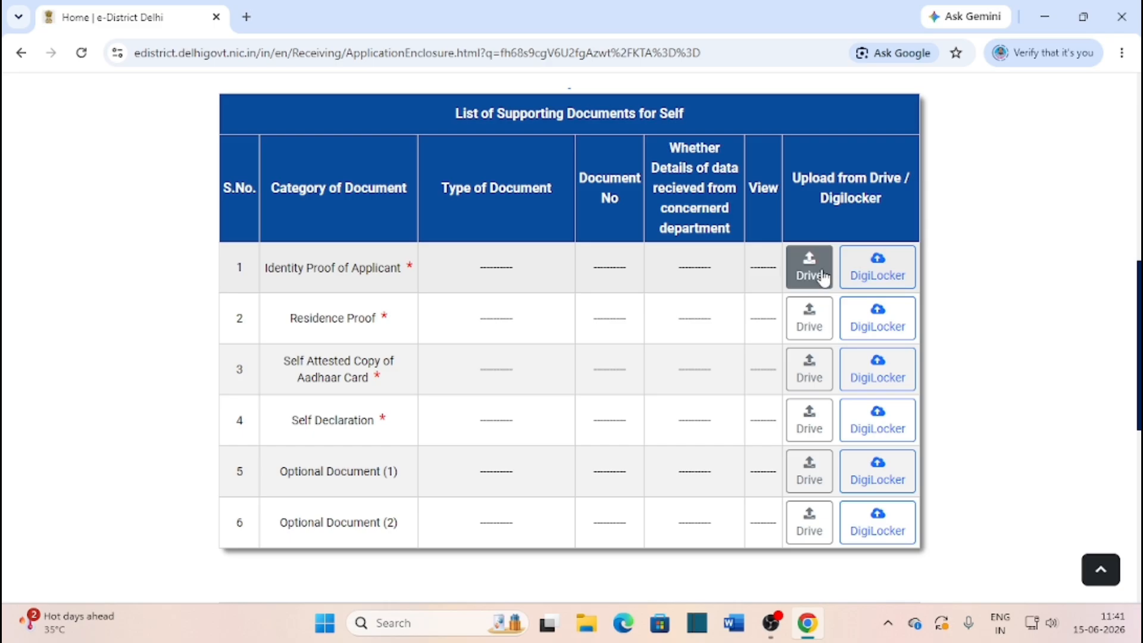
scroll(824, 277, down, 10)
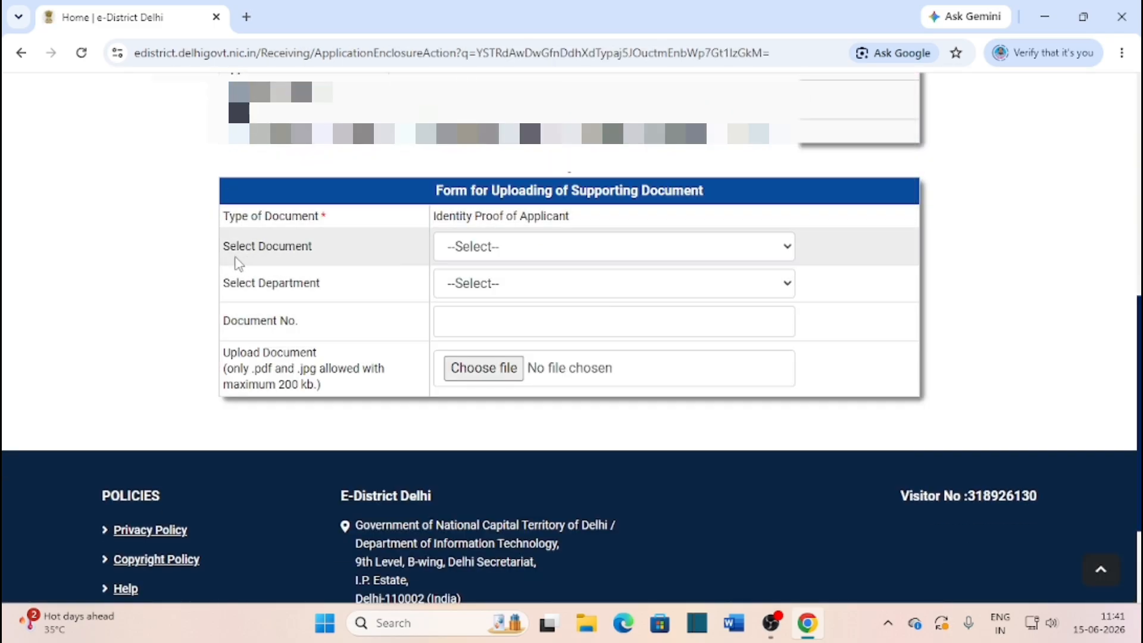
click(491, 247)
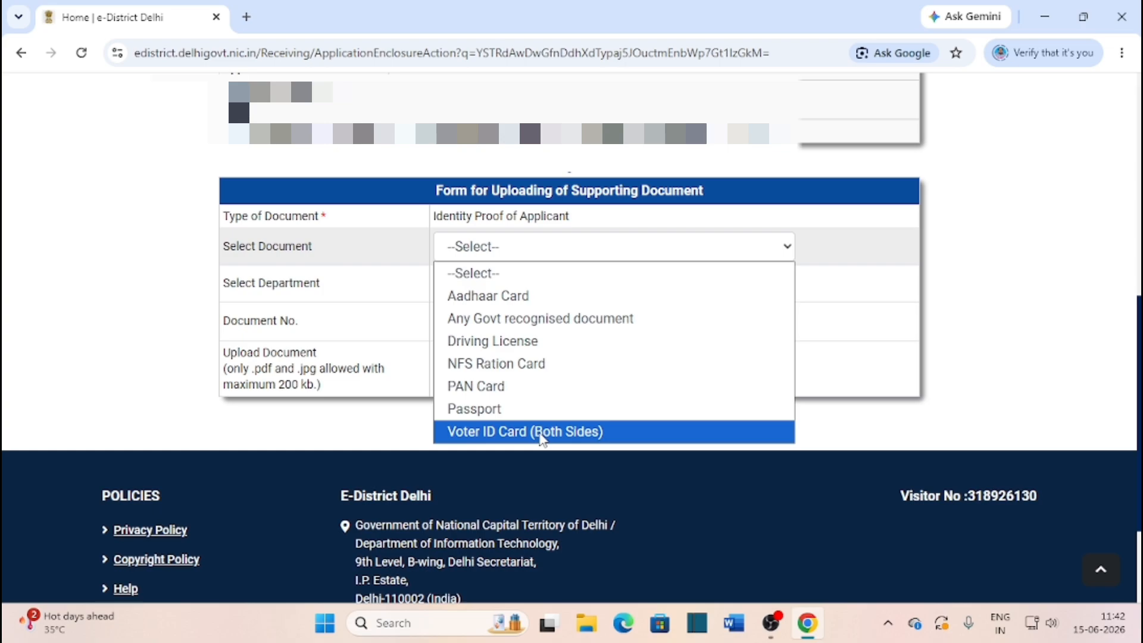
click(390, 444)
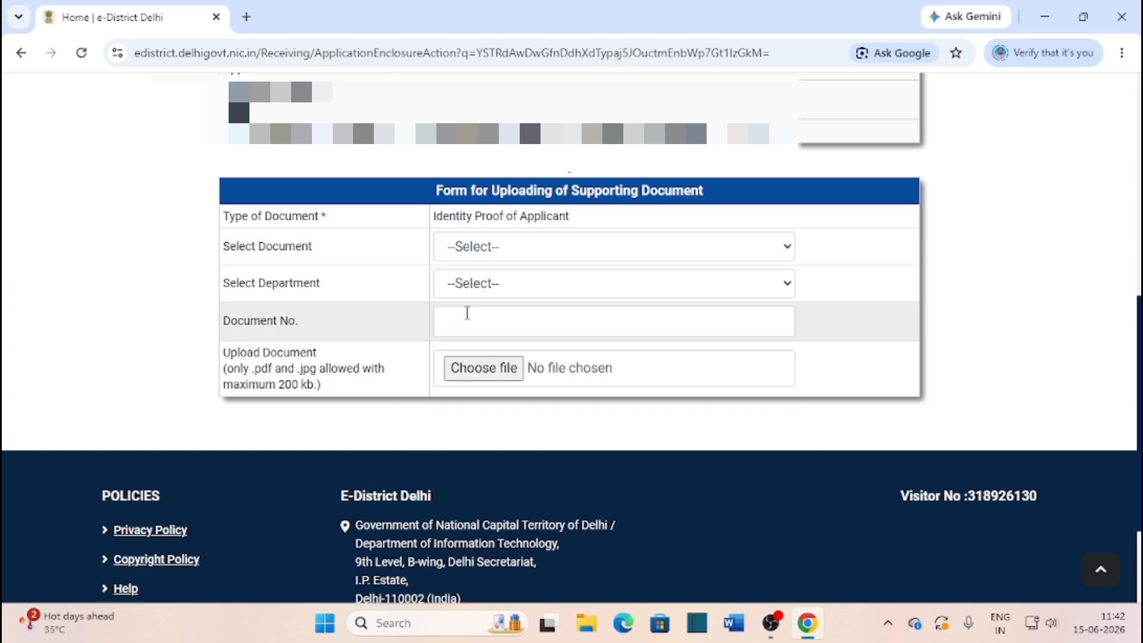
click(504, 293)
click(477, 290)
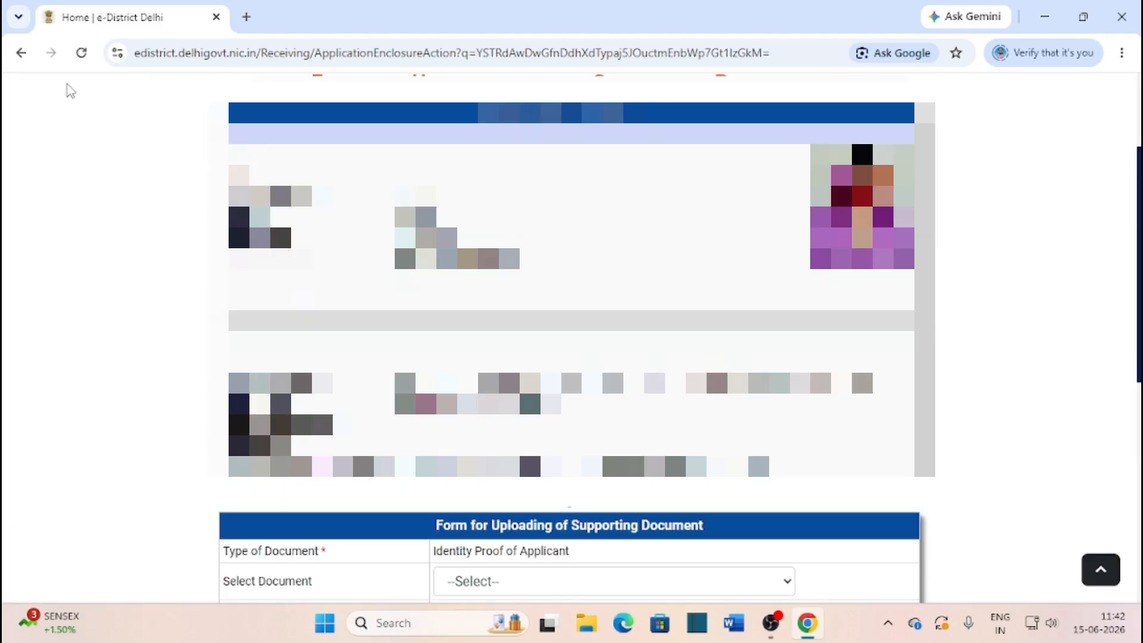
click(21, 52)
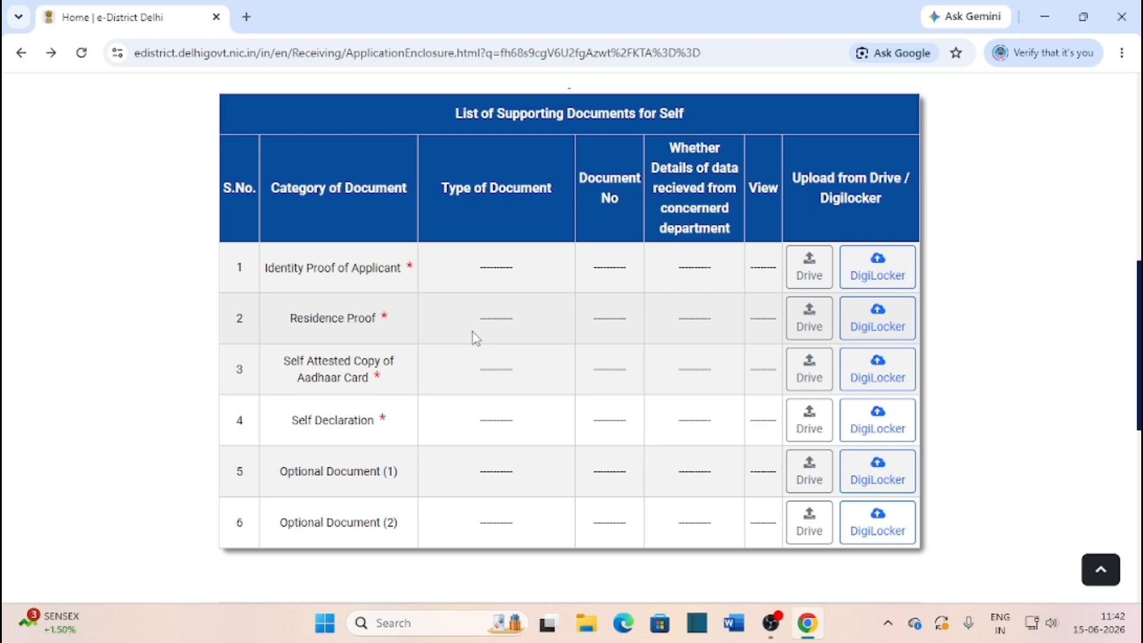
Open the Residence Proof upload form and select Aadhaar Card as the document
click(831, 312)
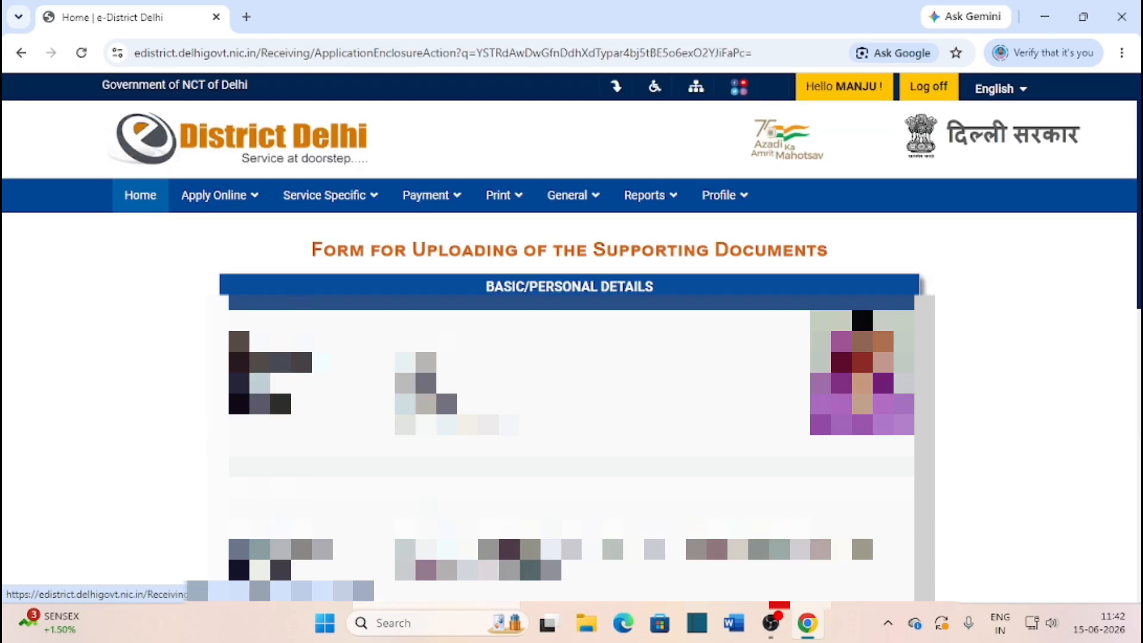
scroll(546, 343, down, 8)
click(545, 339)
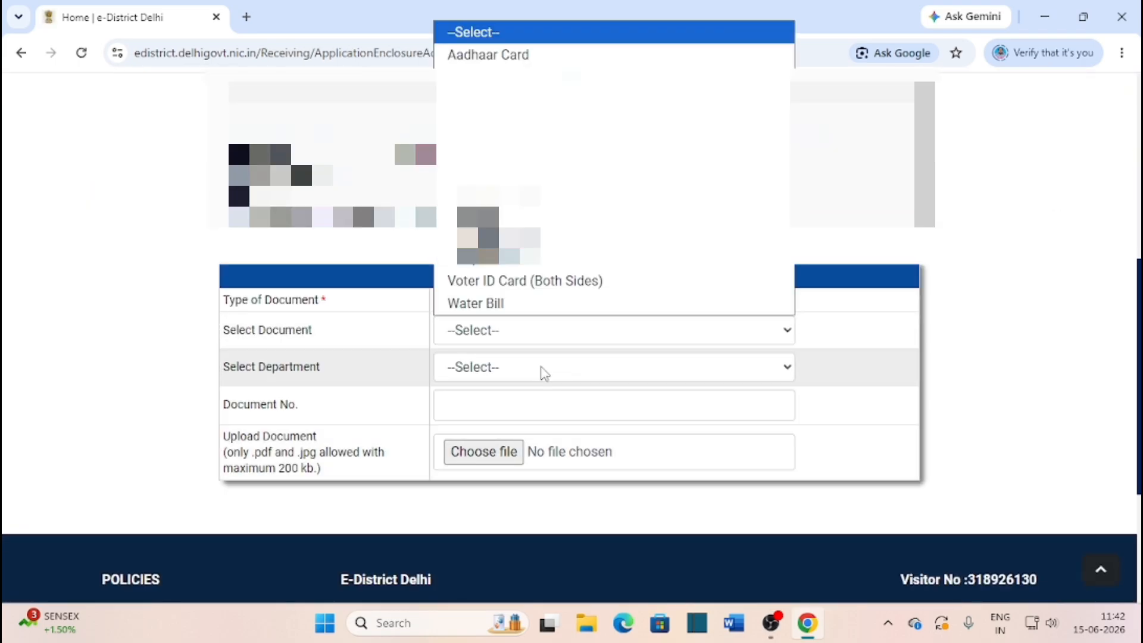
click(508, 60)
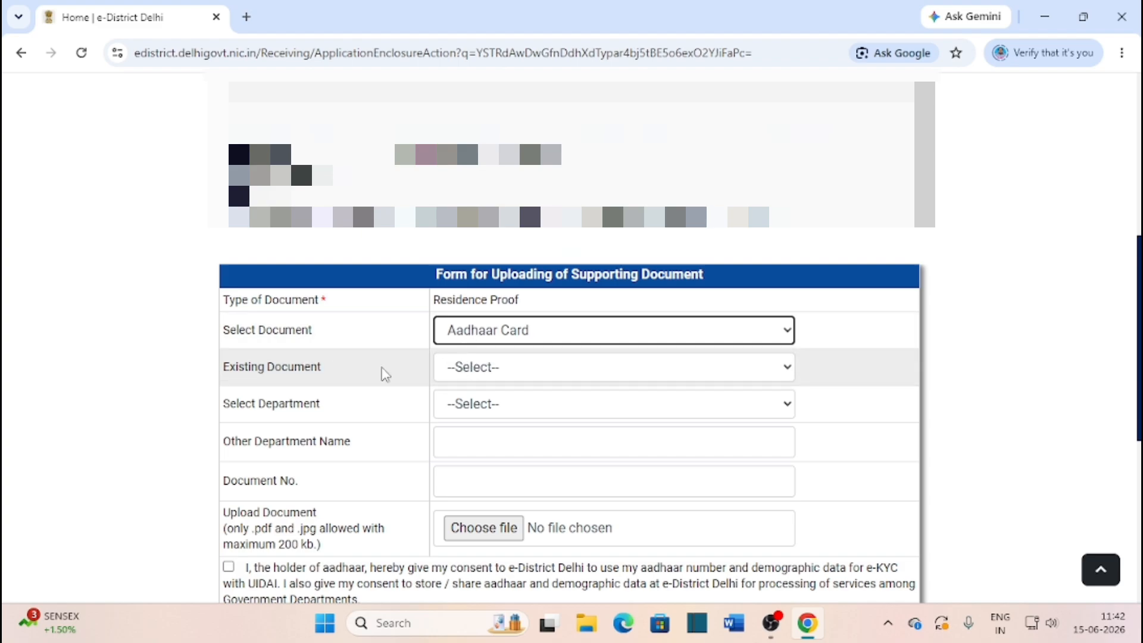
click(384, 374)
click(1102, 386)
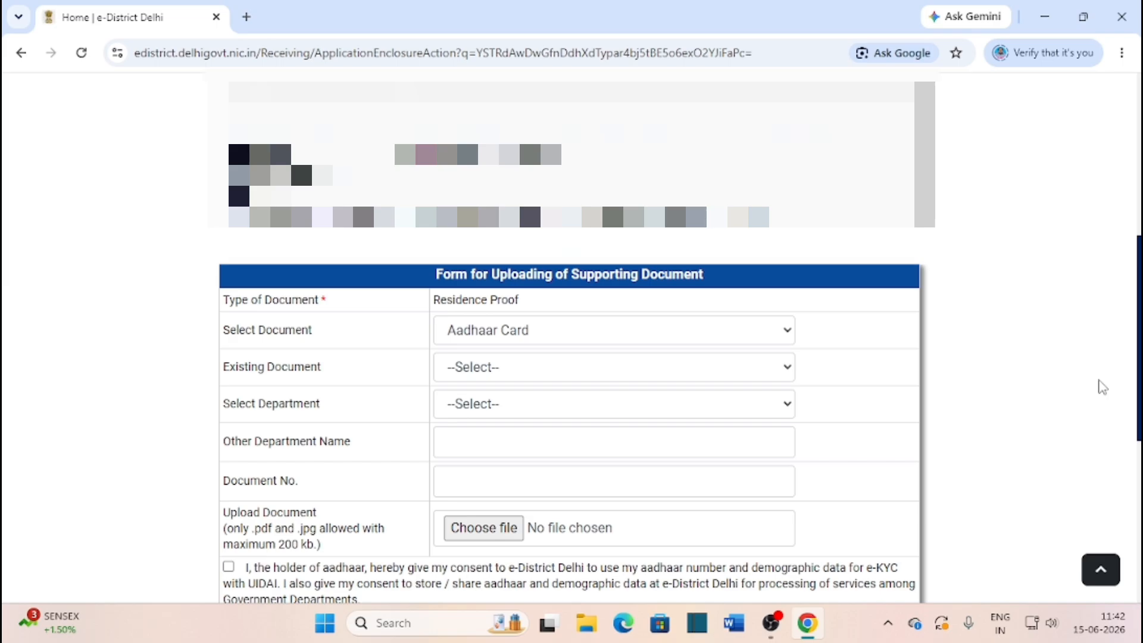
scroll(485, 471, down, 2)
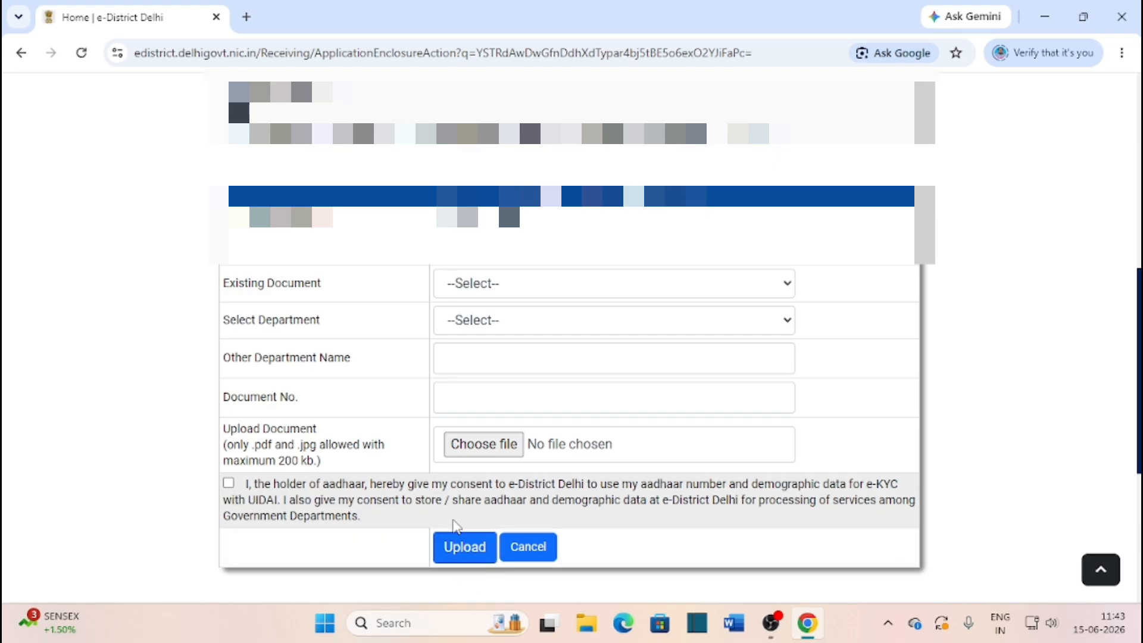
Use browser Back to return to the List of Supporting Documents page
click(22, 55)
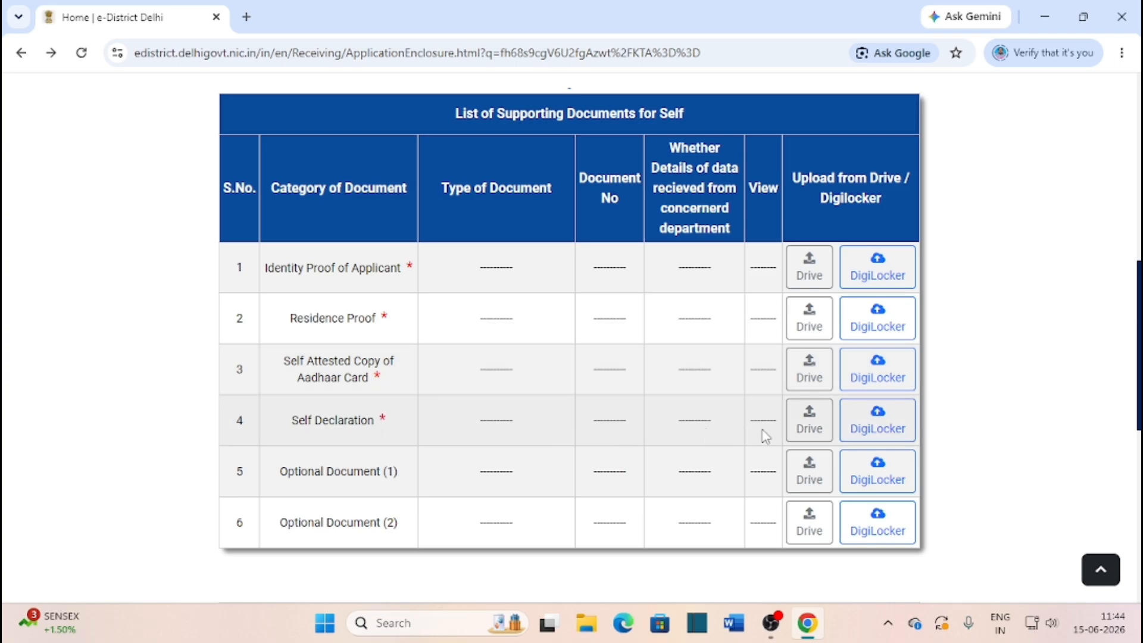
click(810, 426)
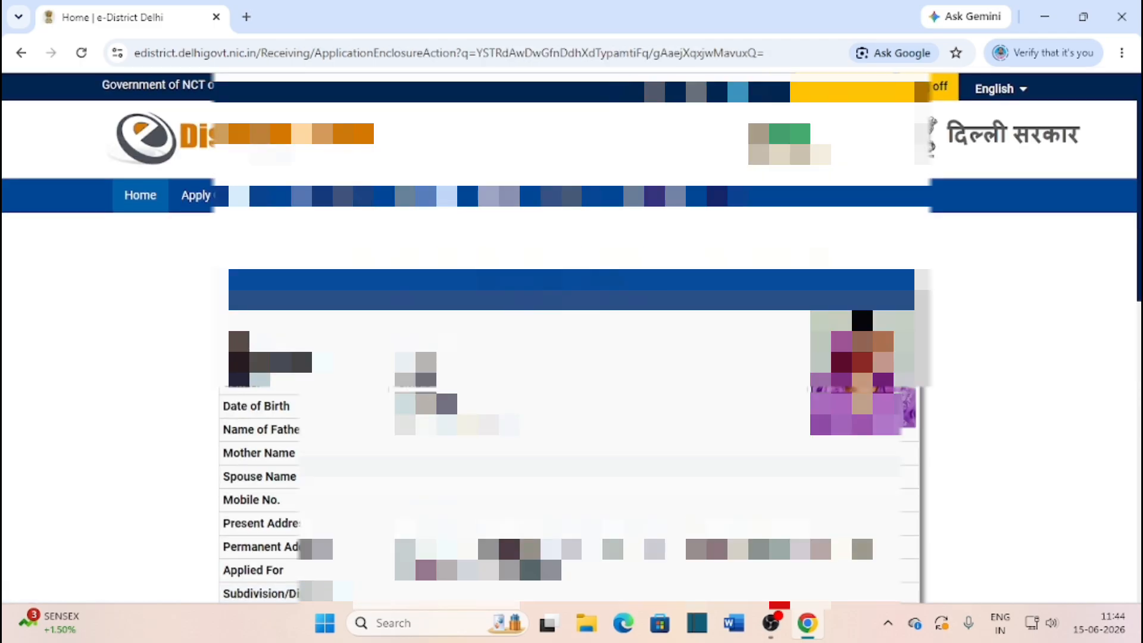
scroll(743, 448, down, 5)
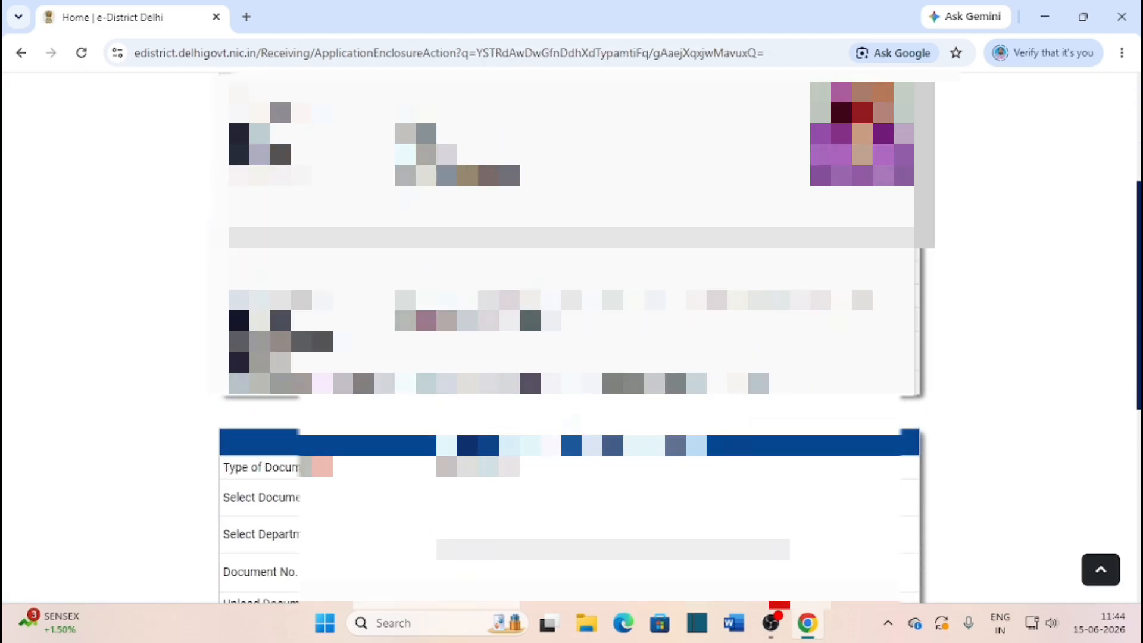
scroll(743, 445, down, 3)
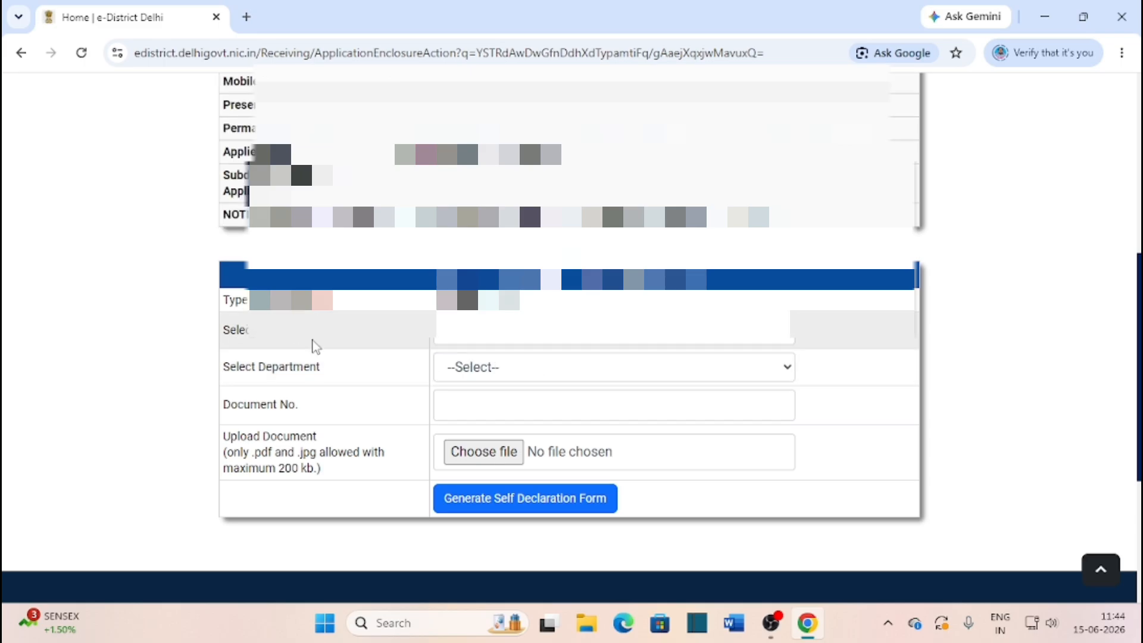
click(492, 330)
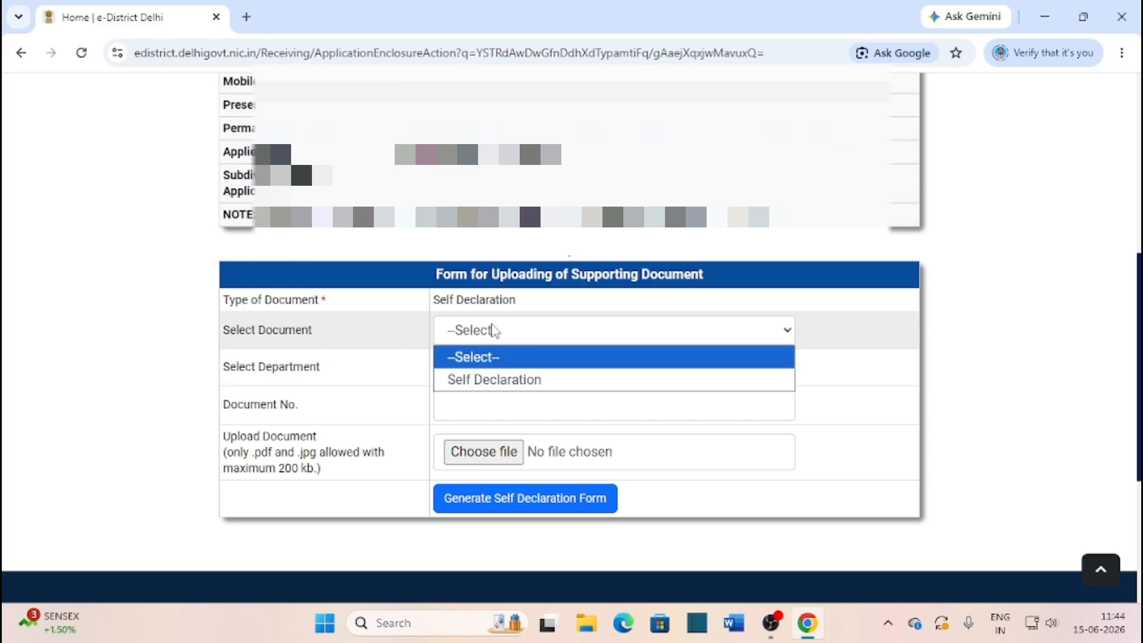
click(489, 380)
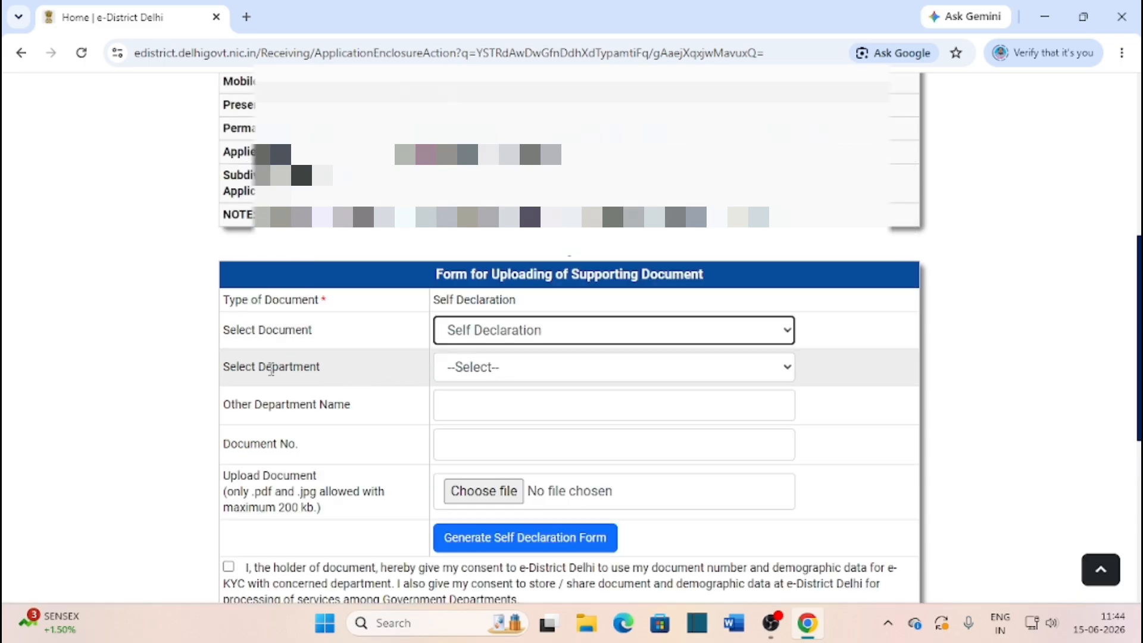
click(548, 367)
click(502, 415)
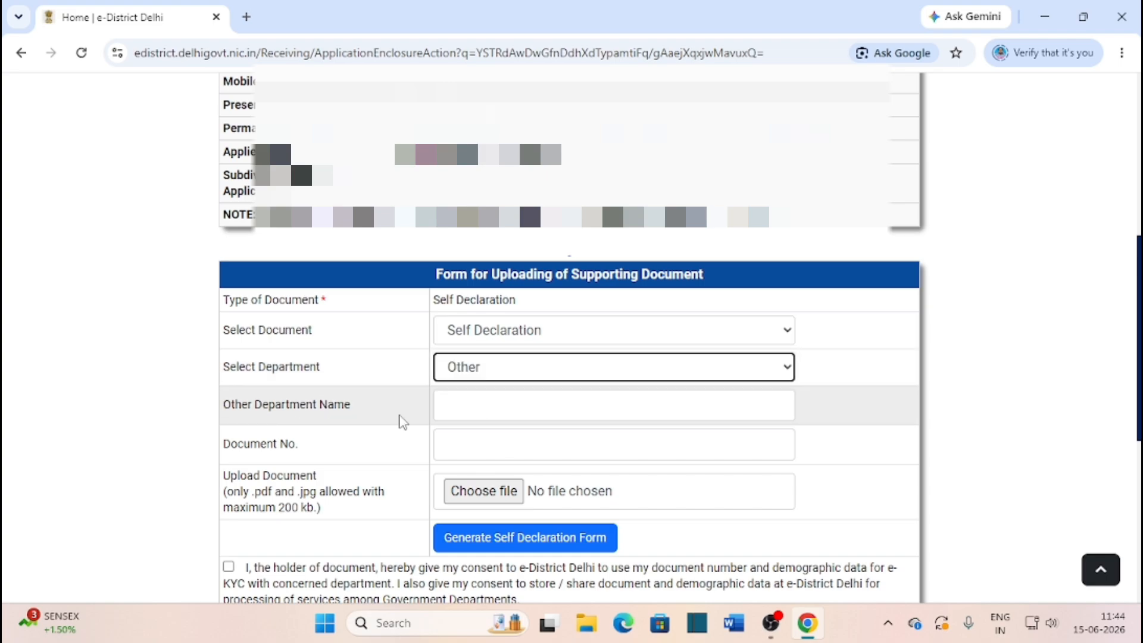
click(452, 411)
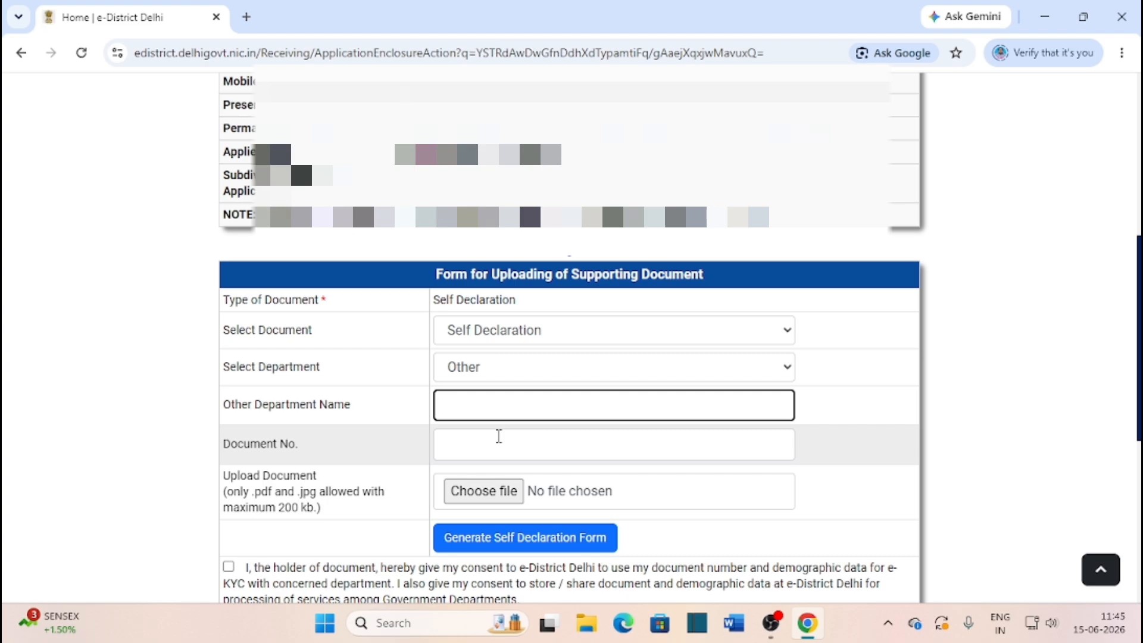
scroll(499, 436, down, 1)
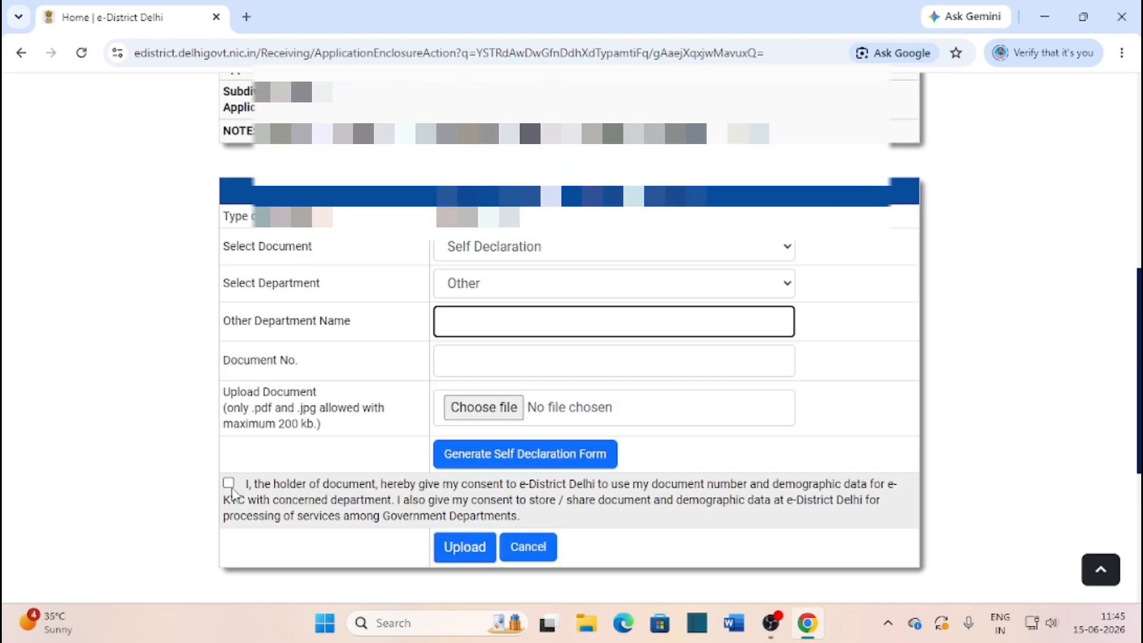
click(21, 53)
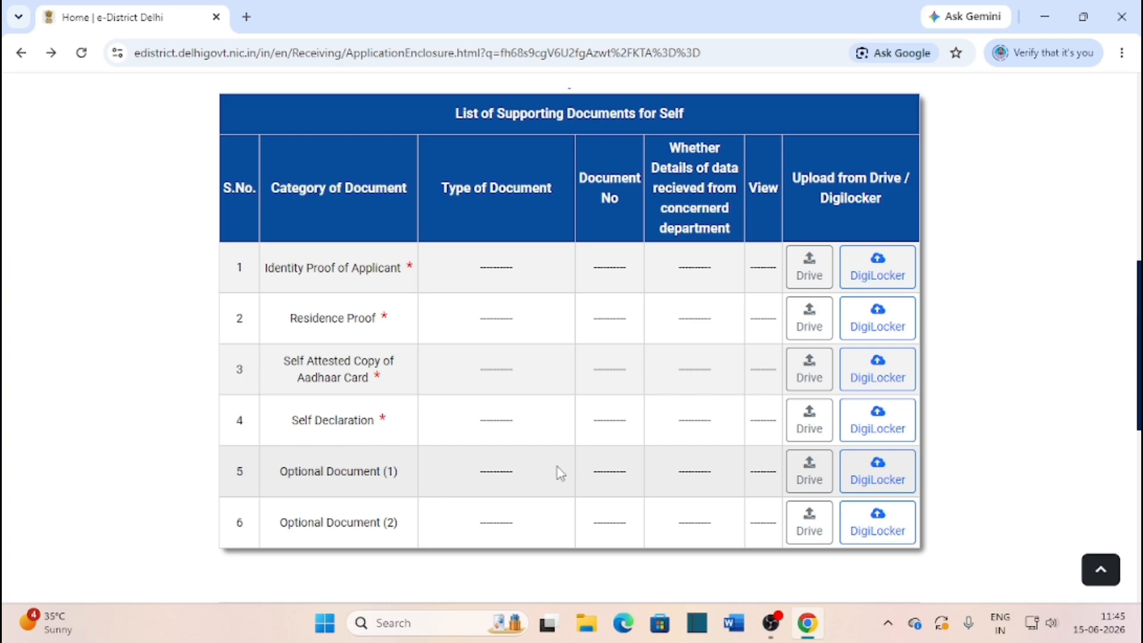
Open the Optional Document (1) upload form and choose Other as the document
click(809, 470)
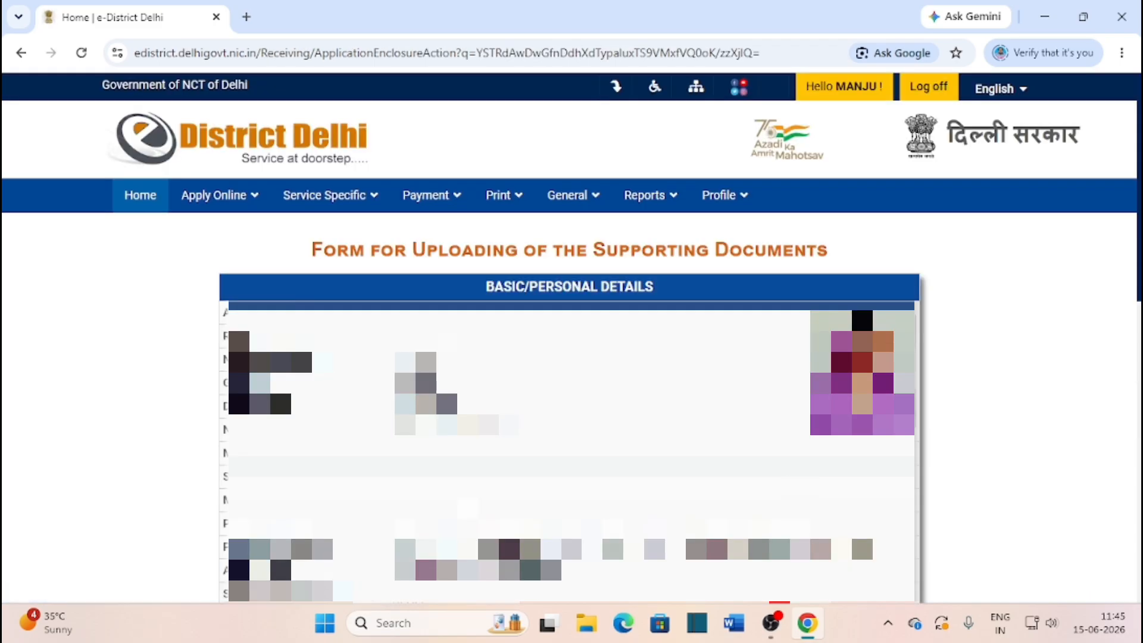
scroll(303, 351, down, 7)
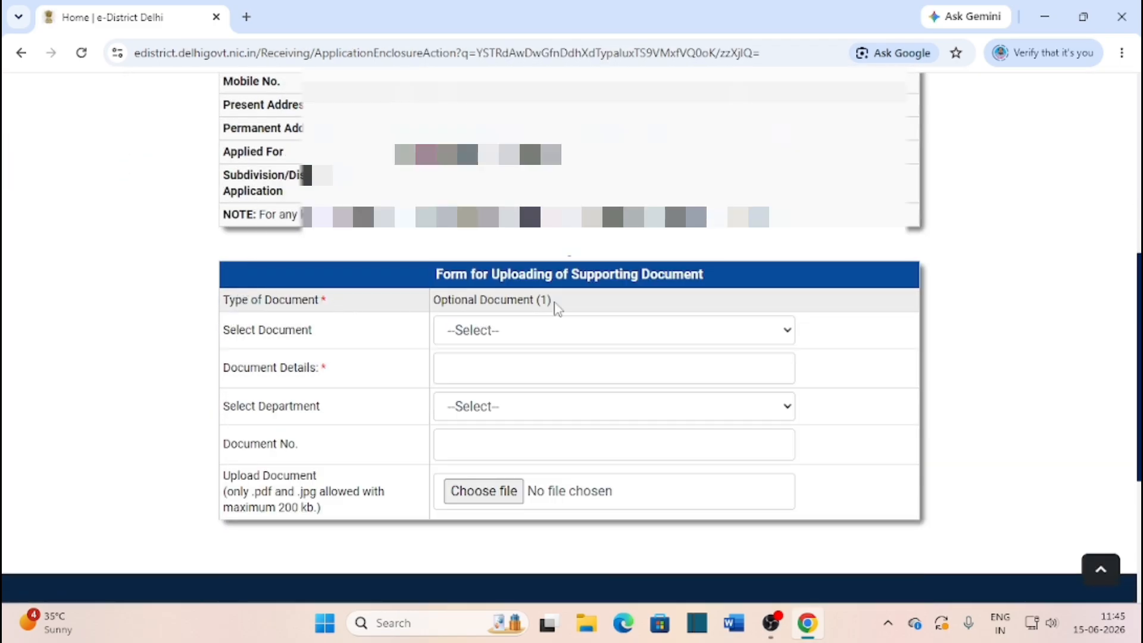
click(531, 334)
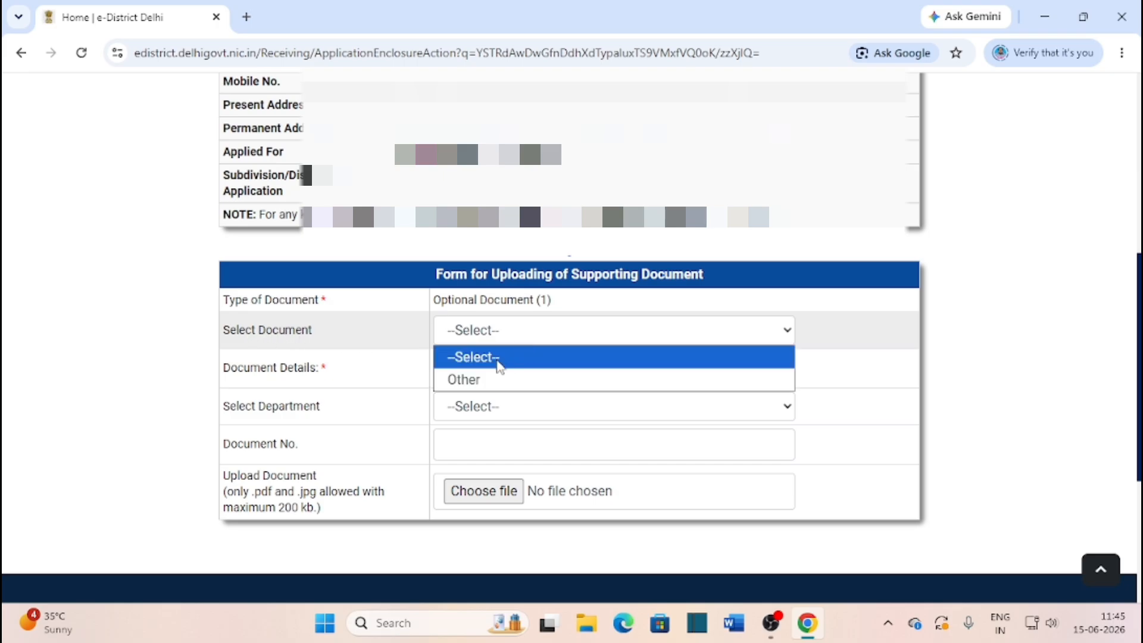
click(479, 379)
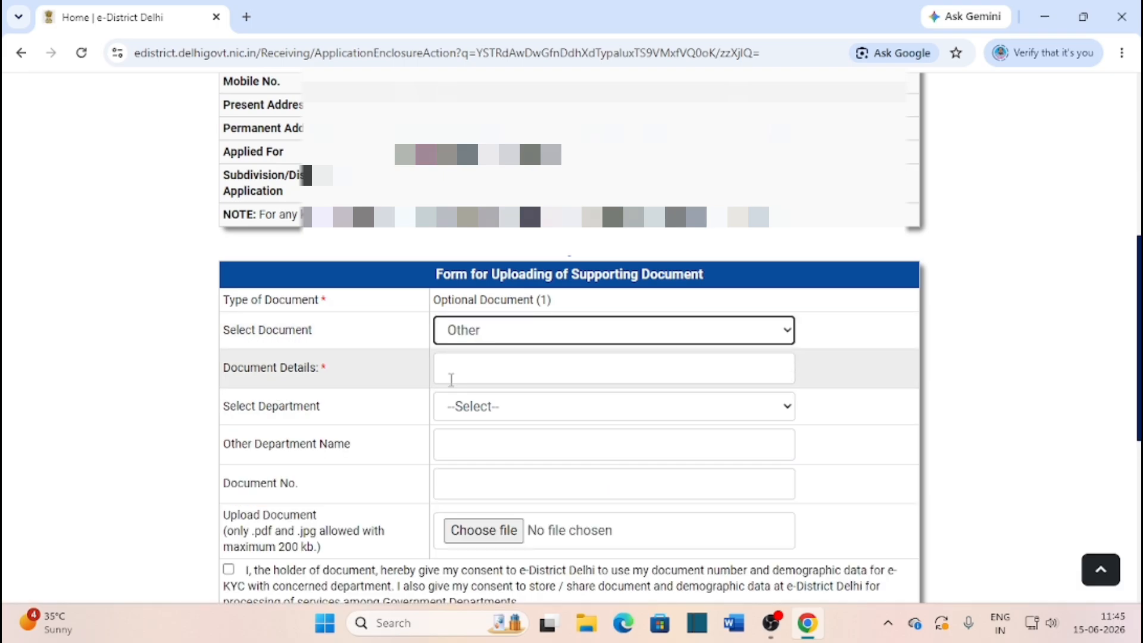
click(495, 371)
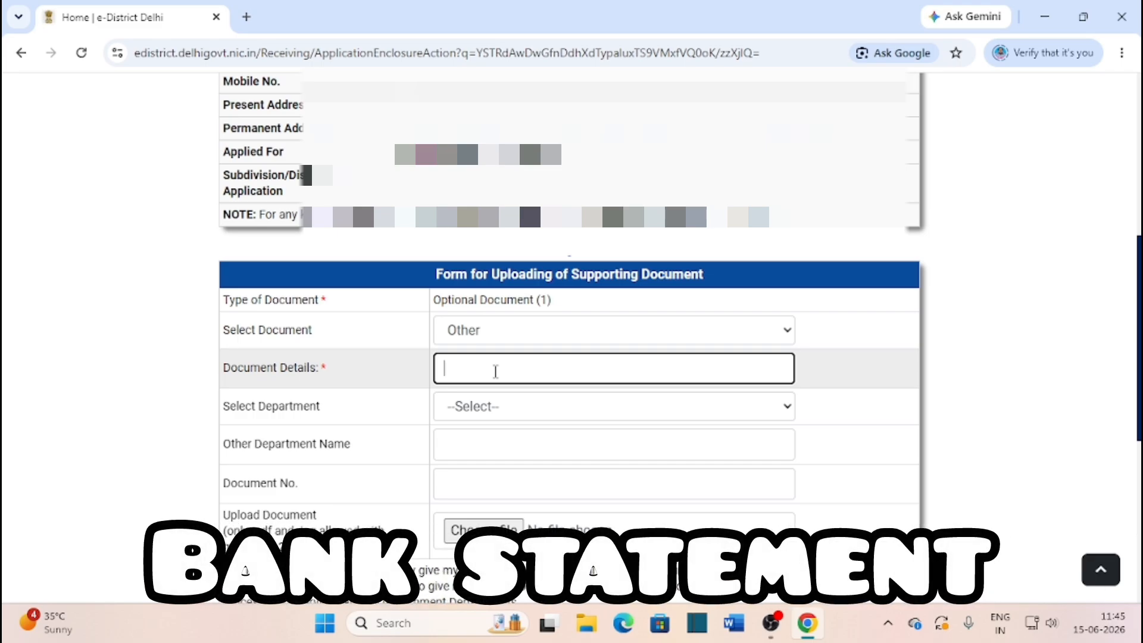
Set the department to Other, fill the Other Department Name and Document No. fields, then Upload
click(548, 415)
click(504, 457)
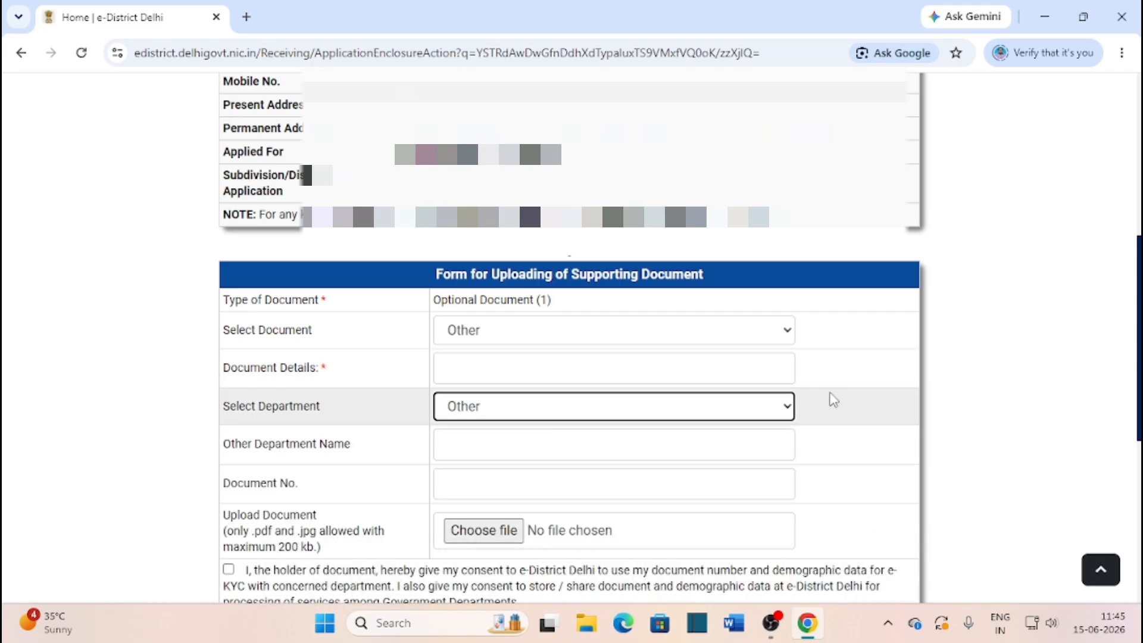
click(542, 450)
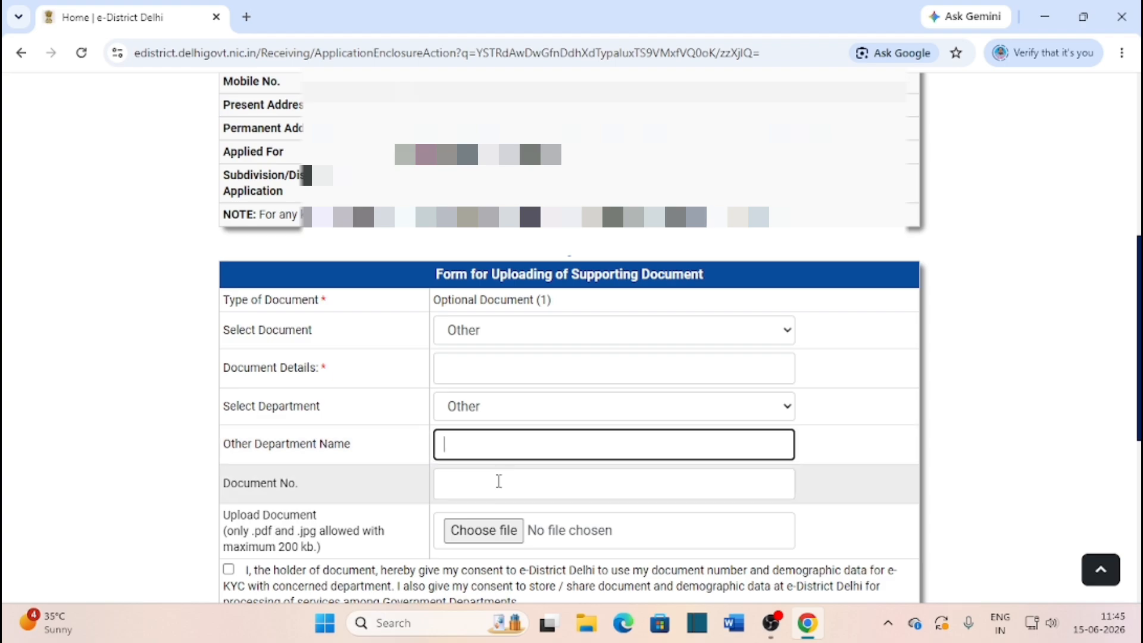
click(498, 481)
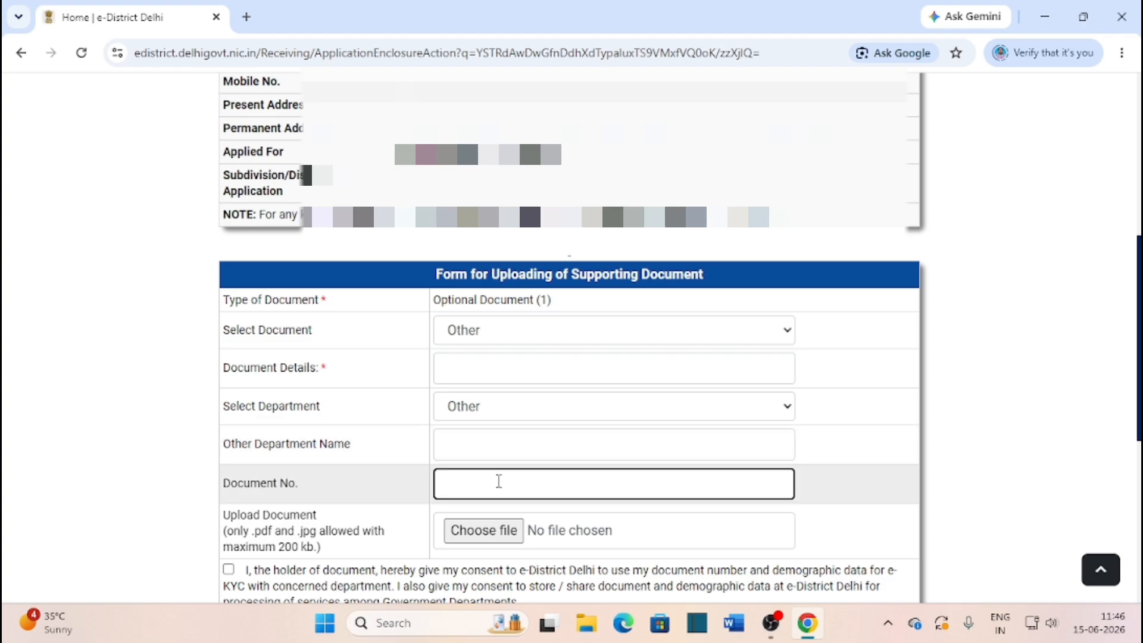
scroll(520, 522, down, 2)
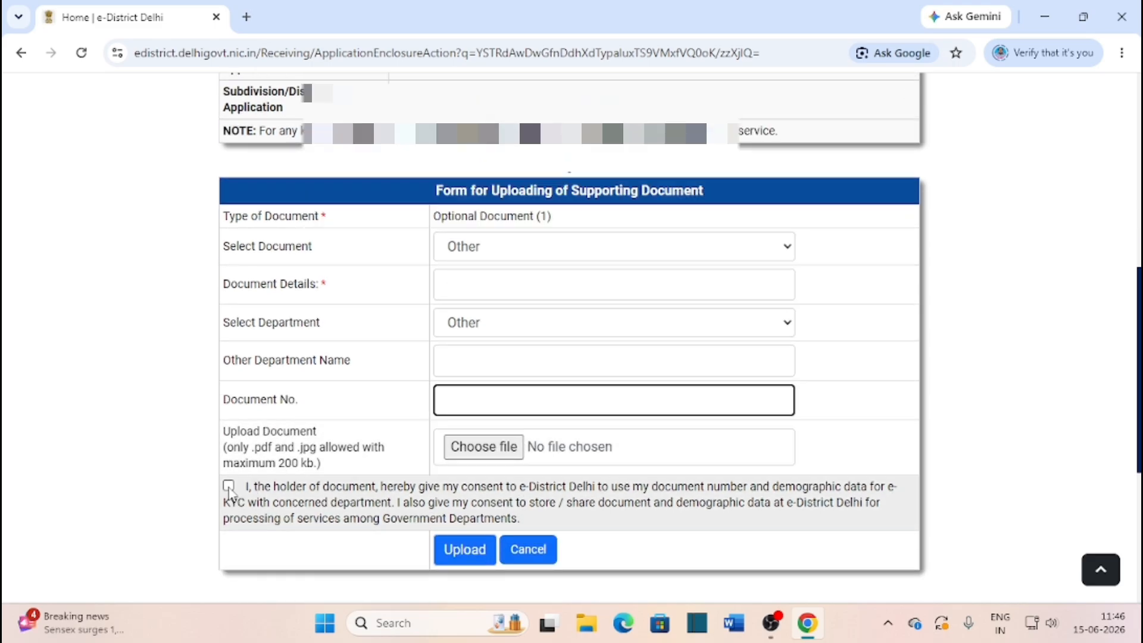
click(434, 545)
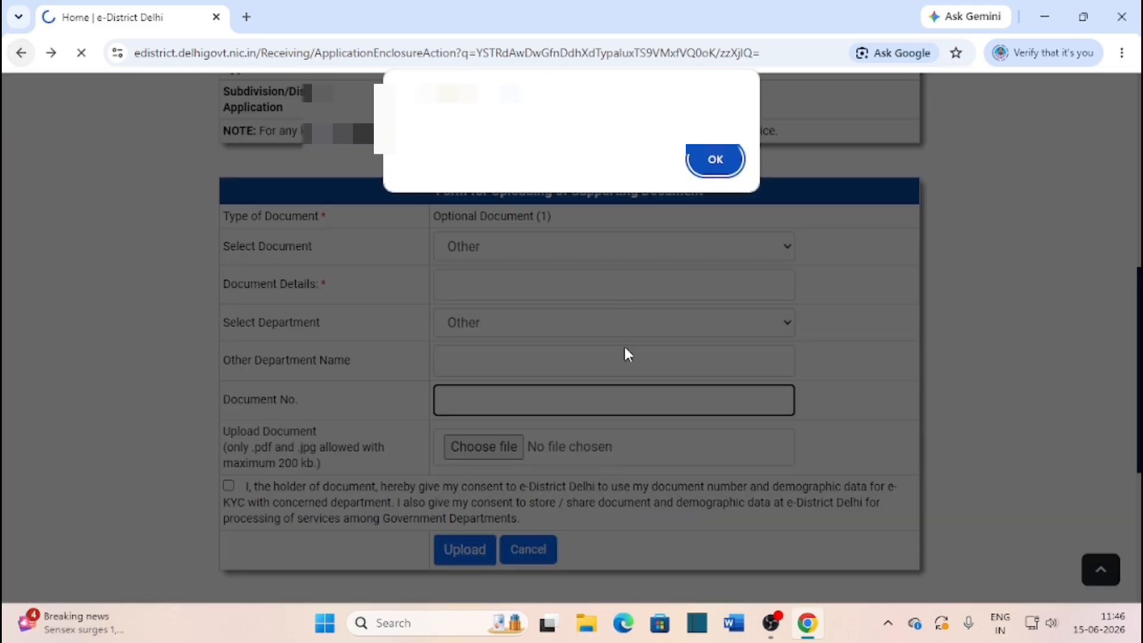
Dismiss the upload alert with OK and scroll back to the top of the supporting-documents page
click(711, 160)
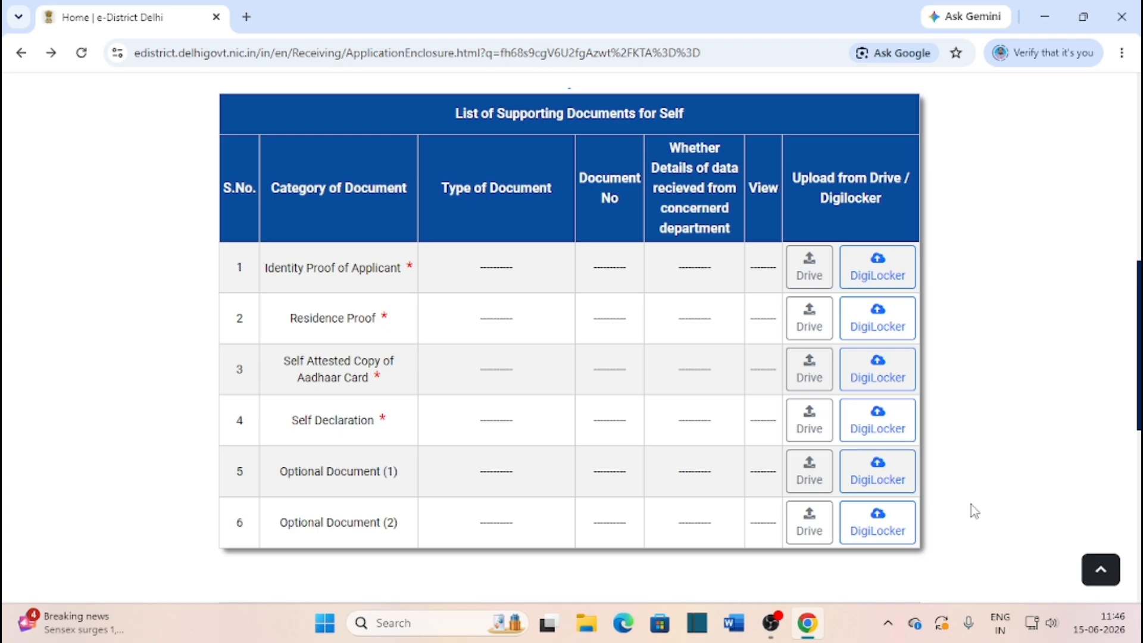
scroll(876, 500, up, 10)
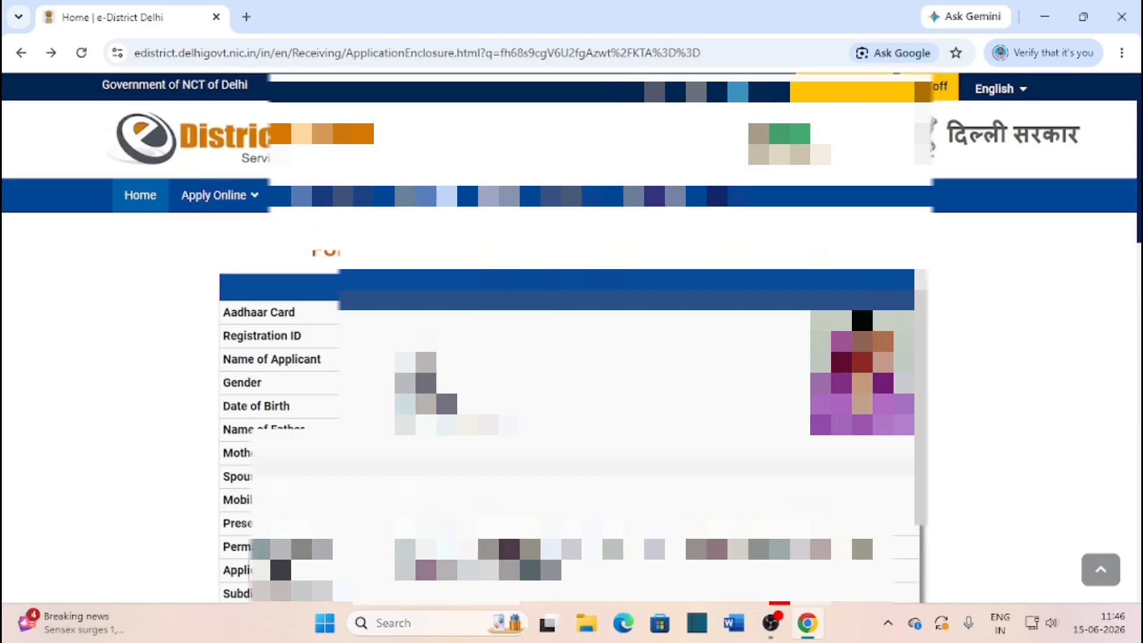
From Home, go to Profile > Document Section > My Documents and review the stored documents table
click(140, 196)
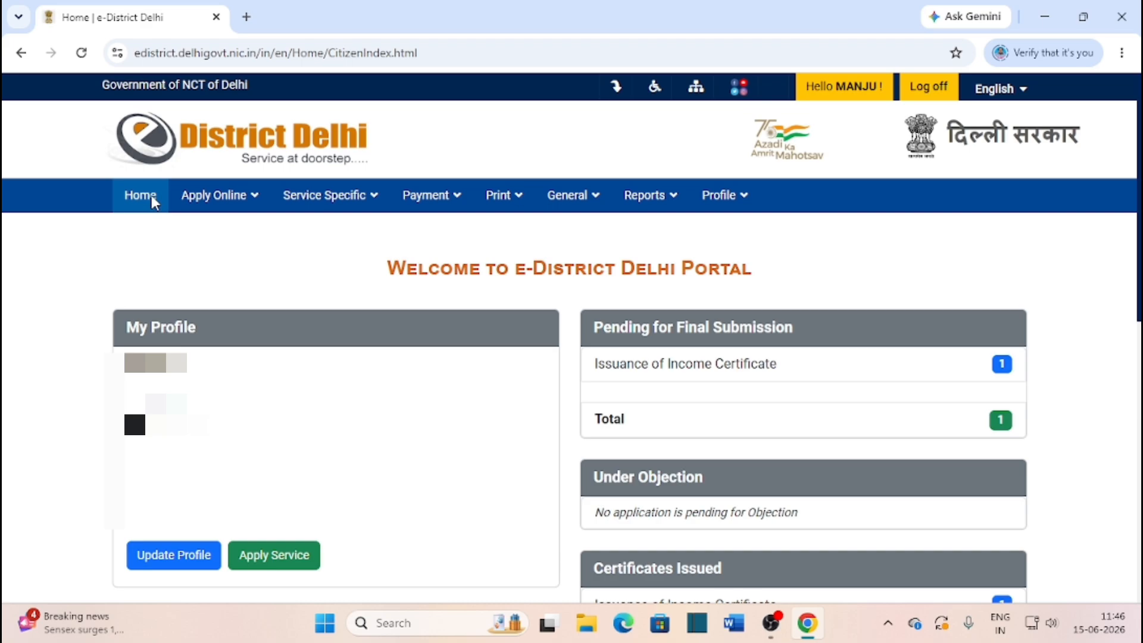
click(723, 203)
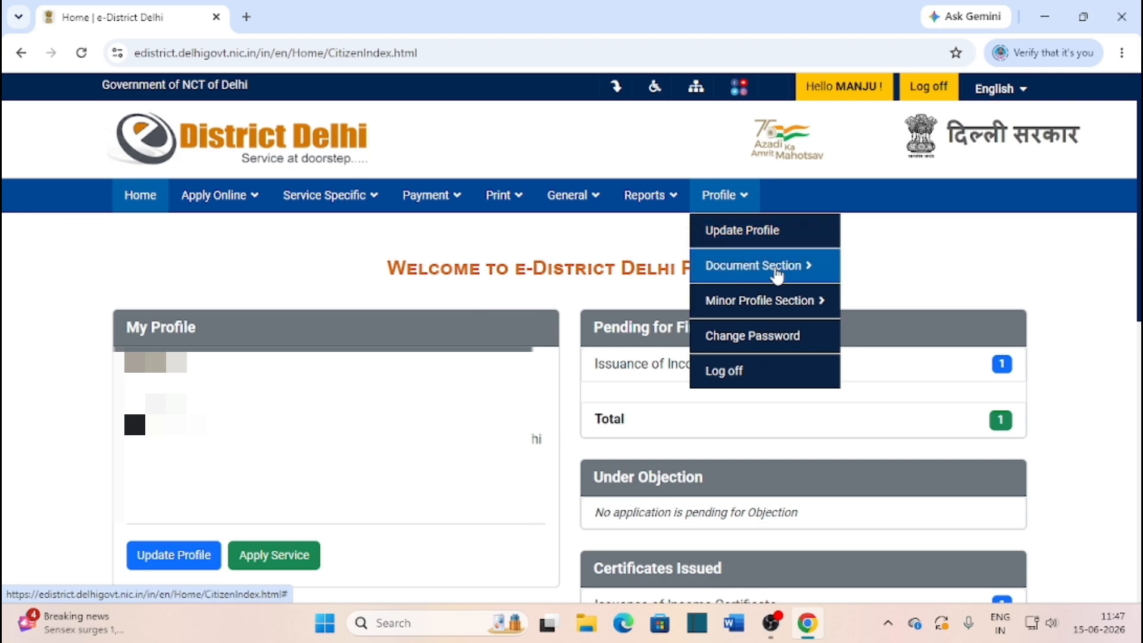
mouse_move(776, 275)
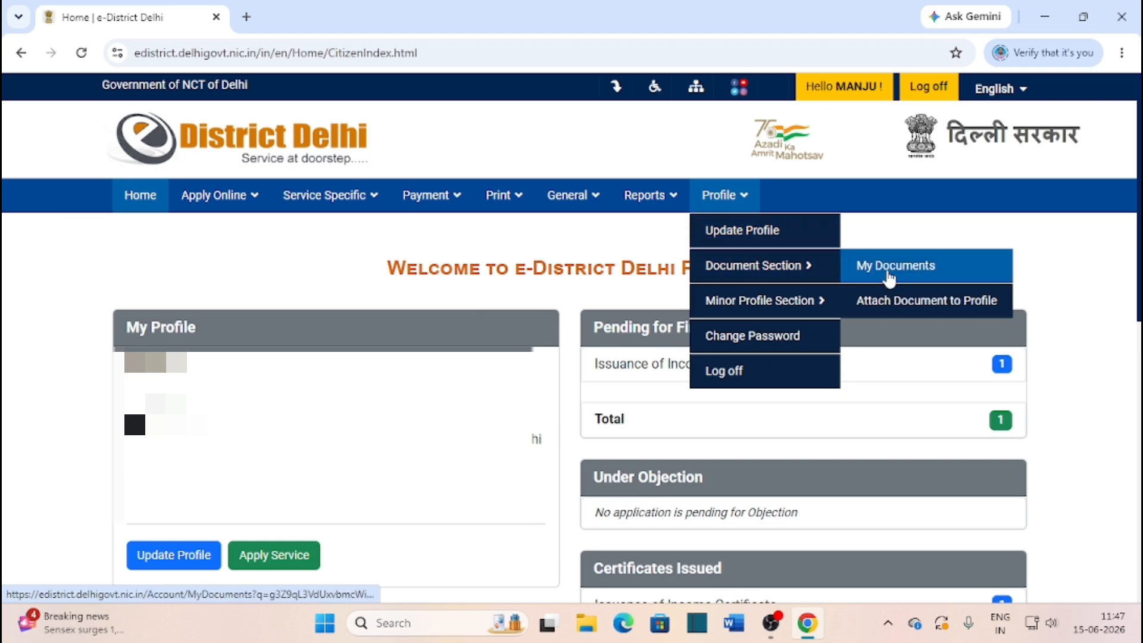
click(929, 271)
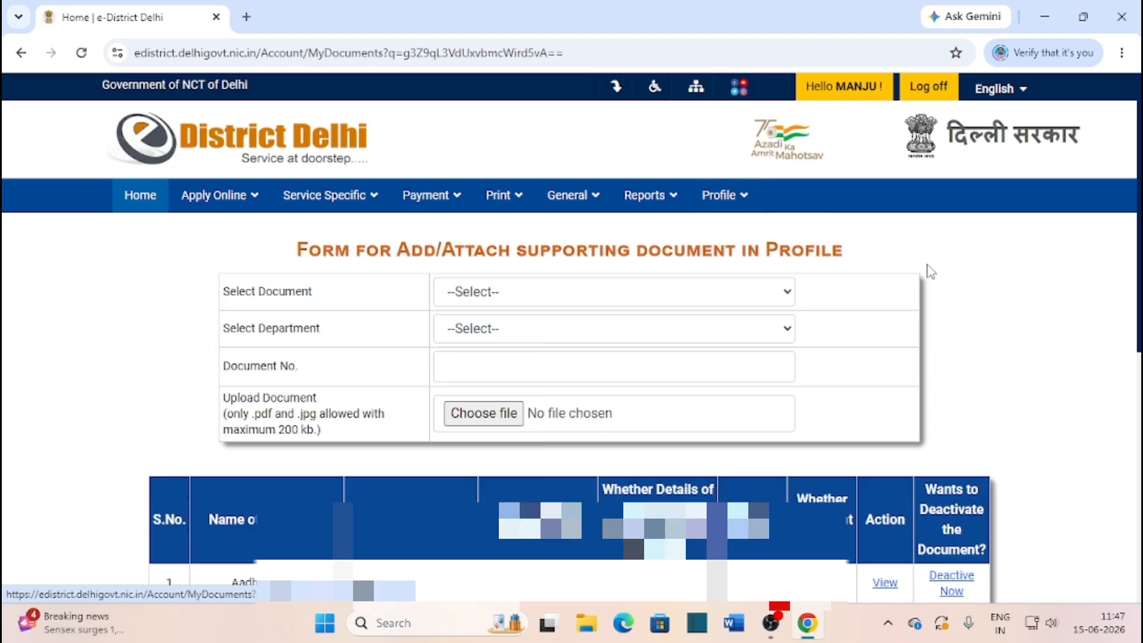
scroll(860, 340, down, 4)
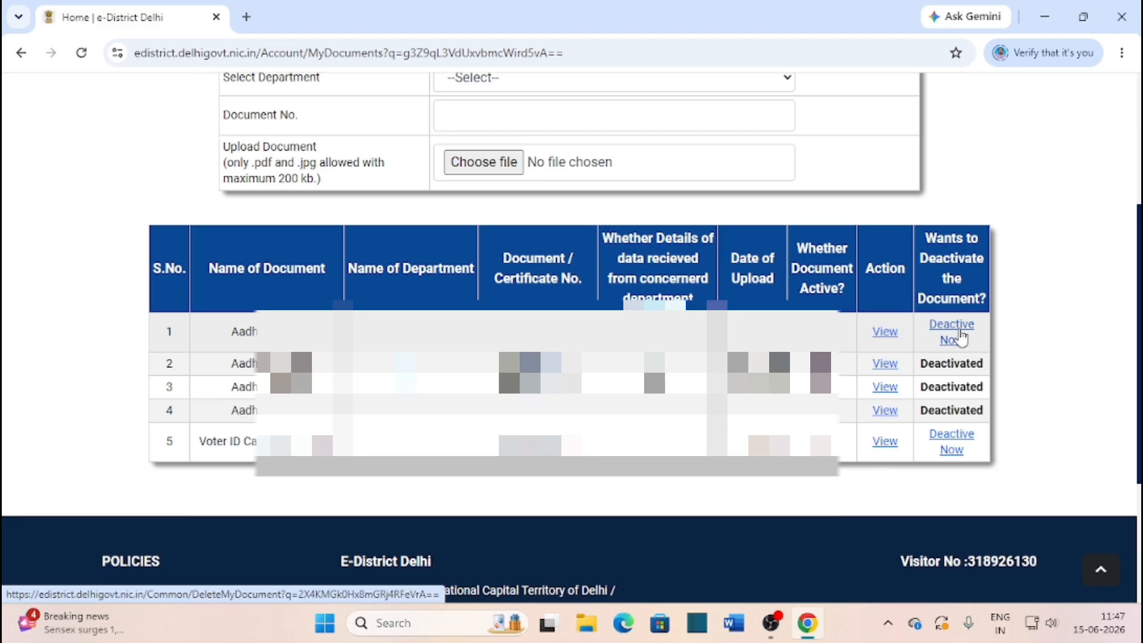
scroll(220, 198, up, 4)
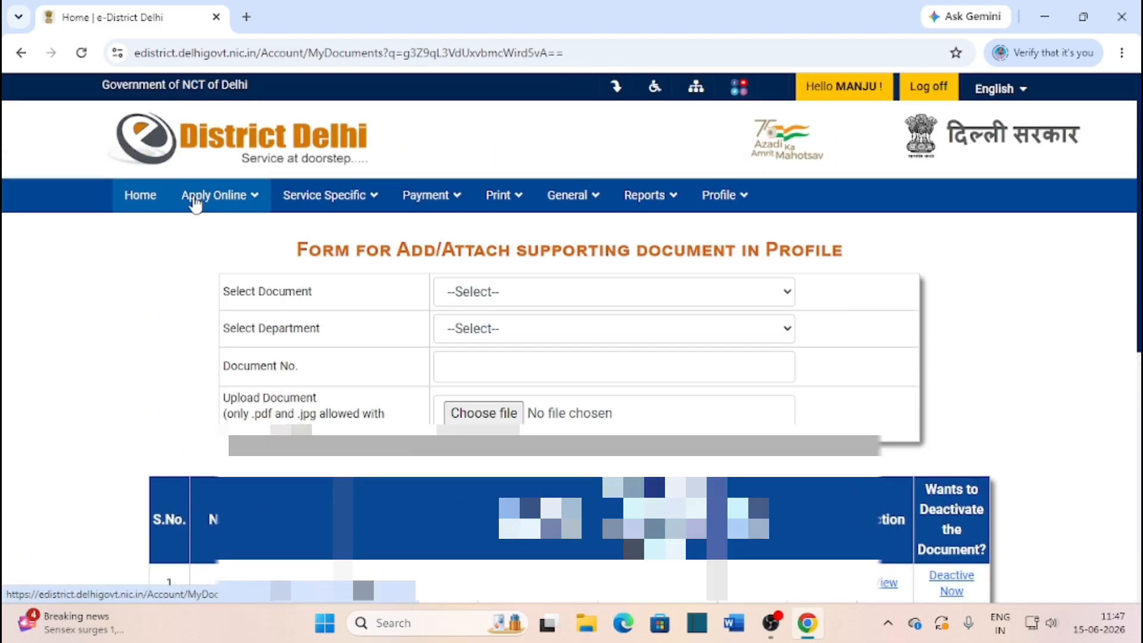
Under Apply Online > Pending for Submission, resume the application's Pending for Supporting Documents link
click(211, 205)
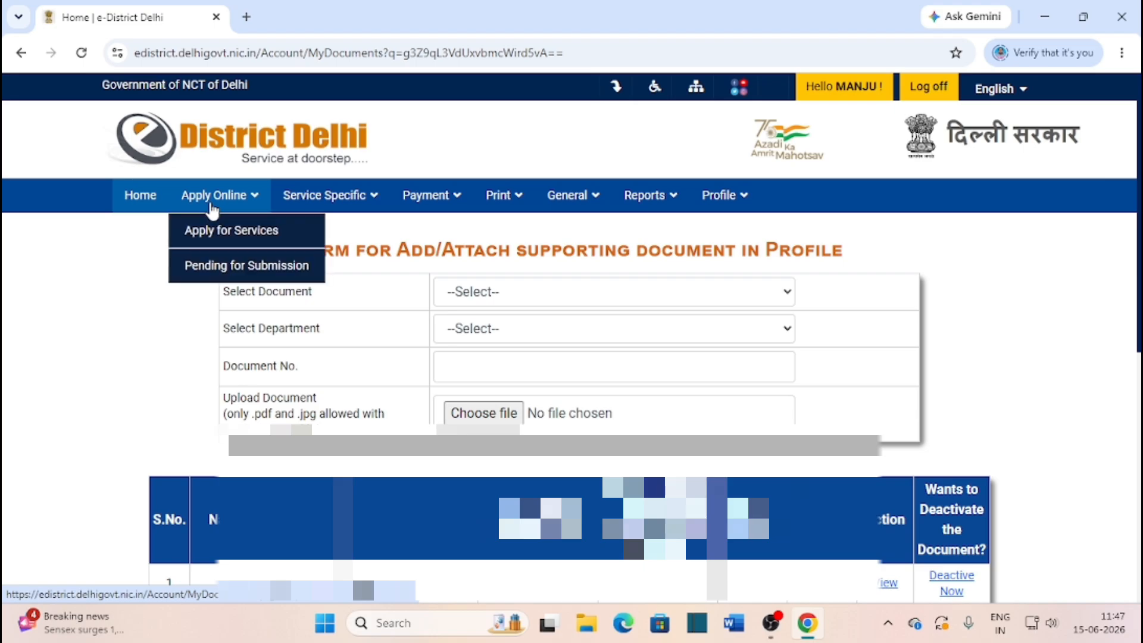
click(274, 269)
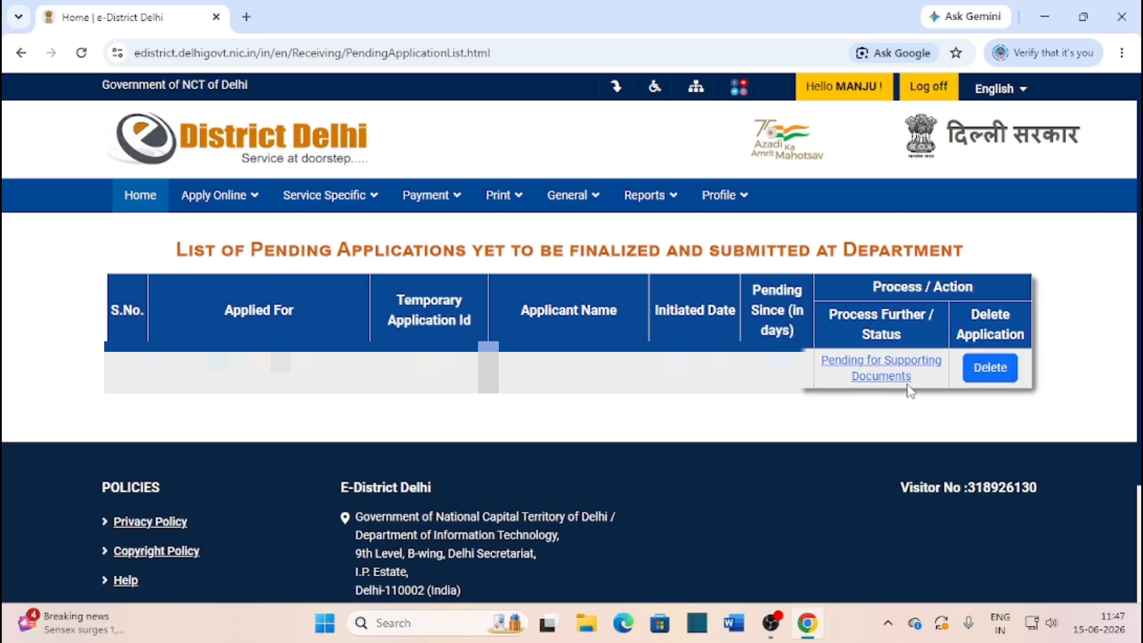
click(869, 374)
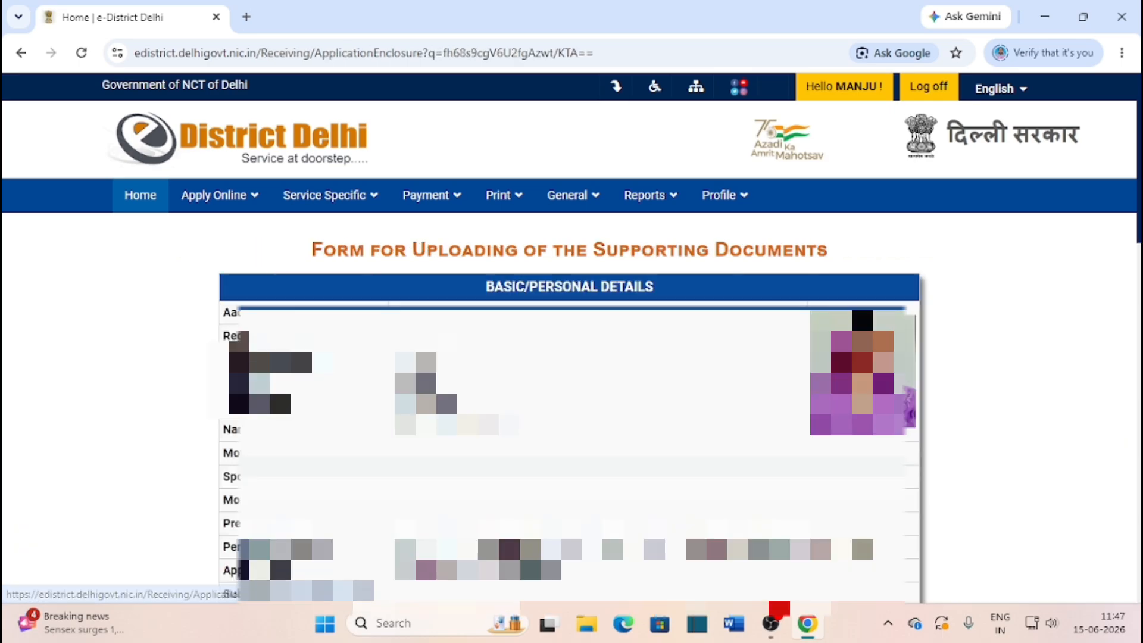
scroll(791, 417, down, 10)
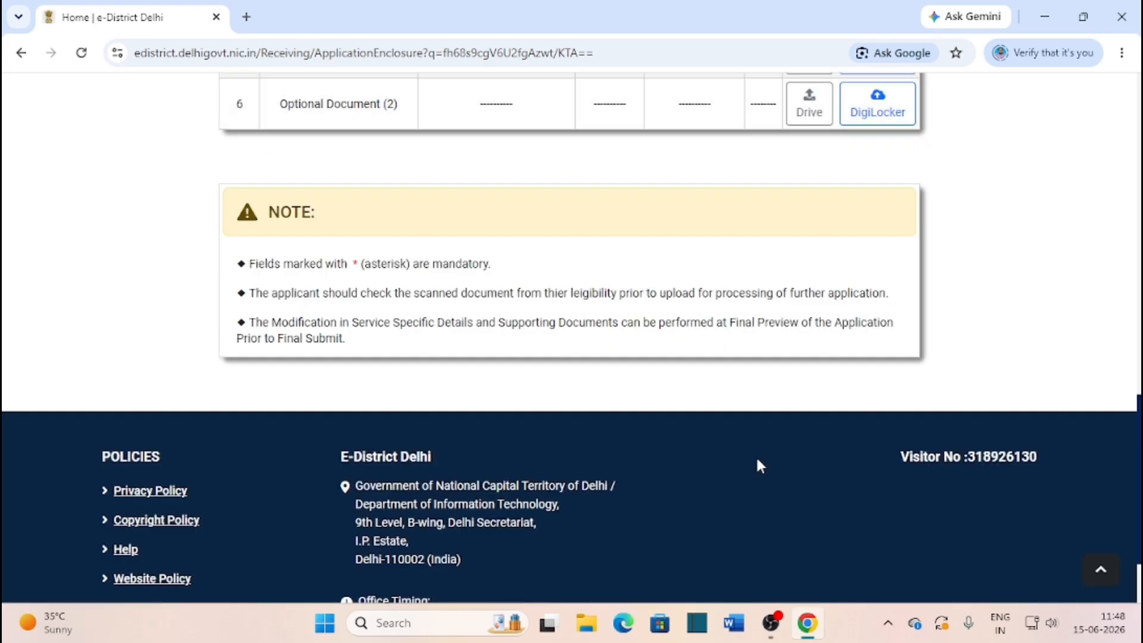
Scroll up over the List of Supporting Documents for Self
scroll(756, 457, up, 5)
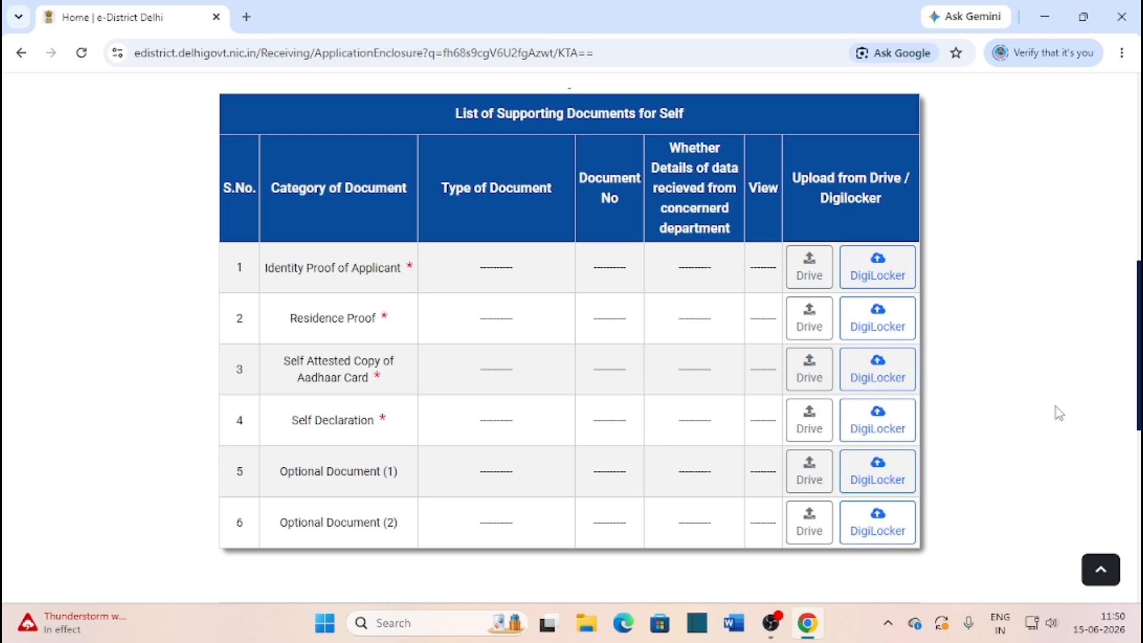
In a new tab, rerun the 'edistrict print and download' search and open e-District's Print/Download Certificate page
click(246, 17)
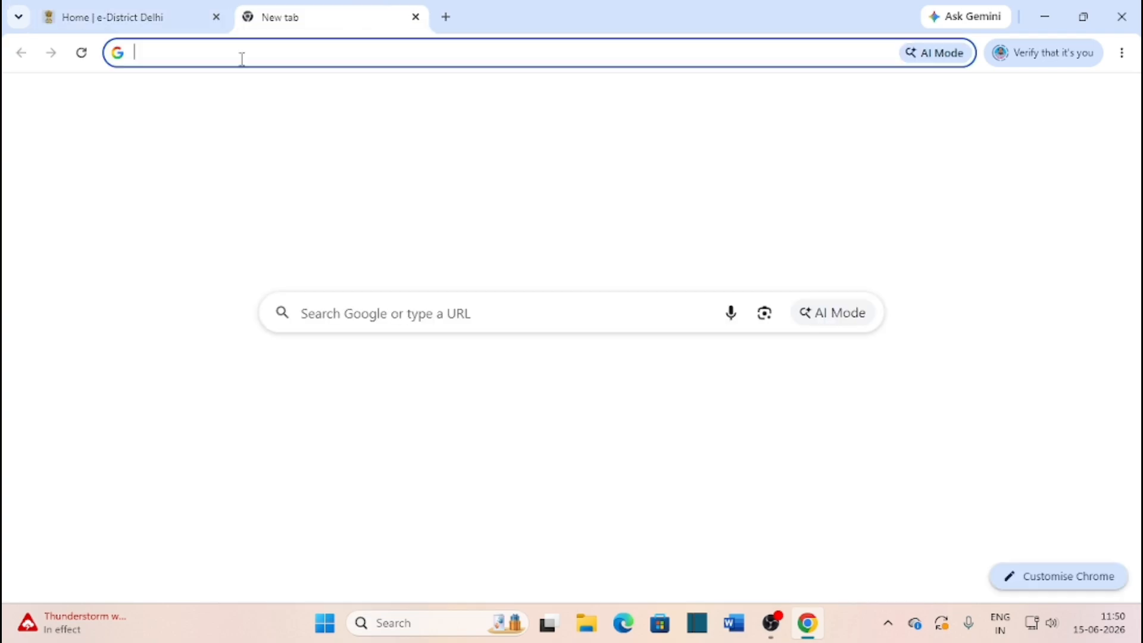
click(240, 54)
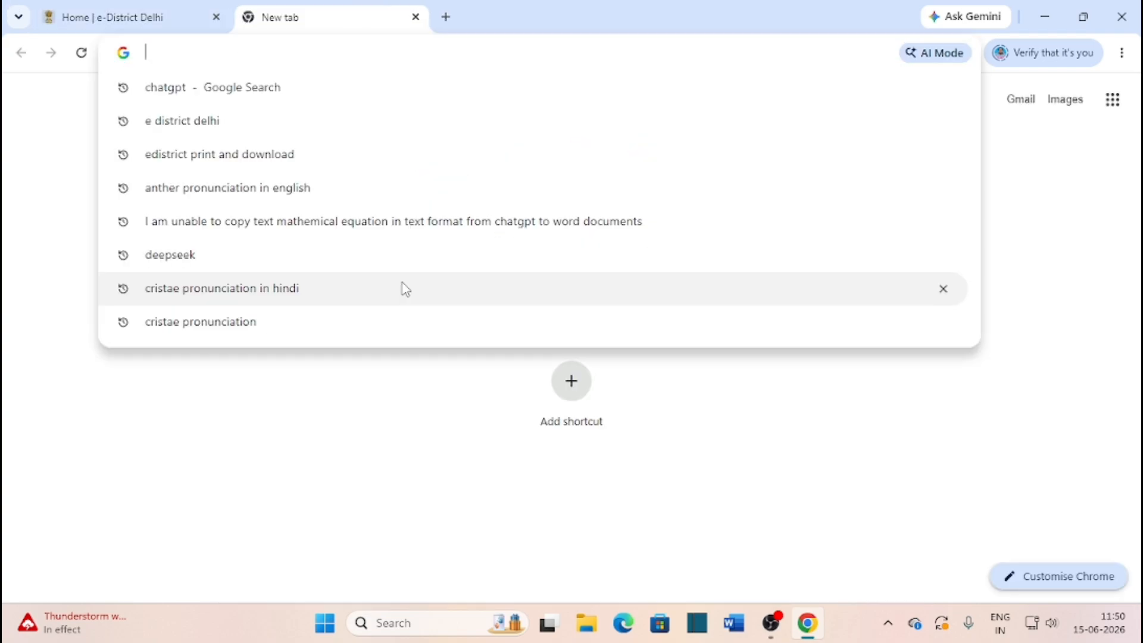
click(247, 165)
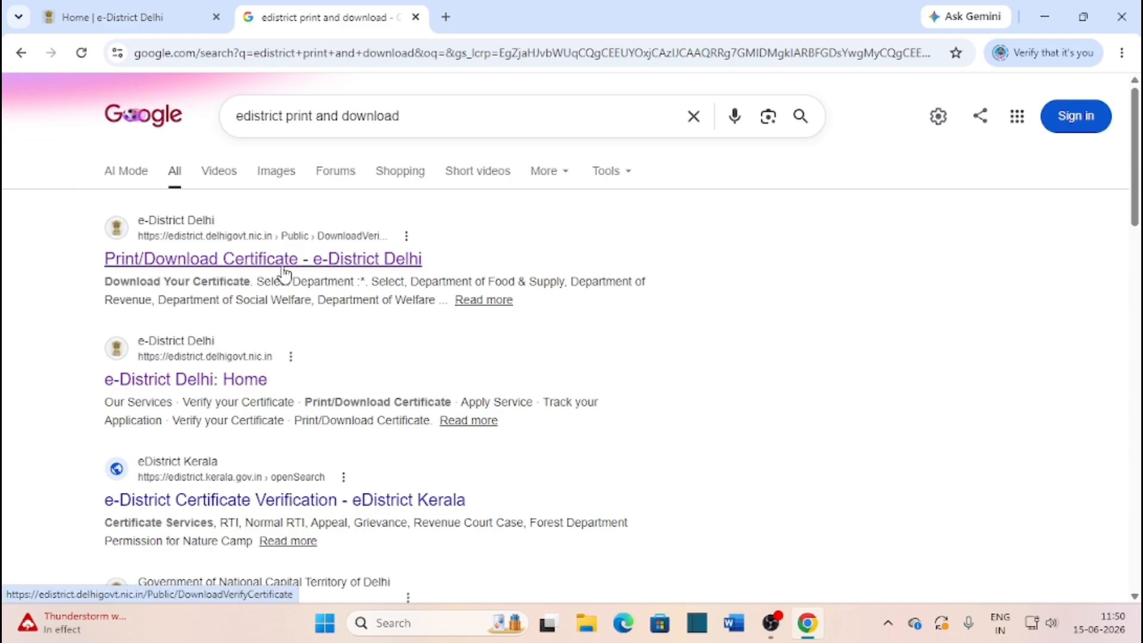
click(335, 262)
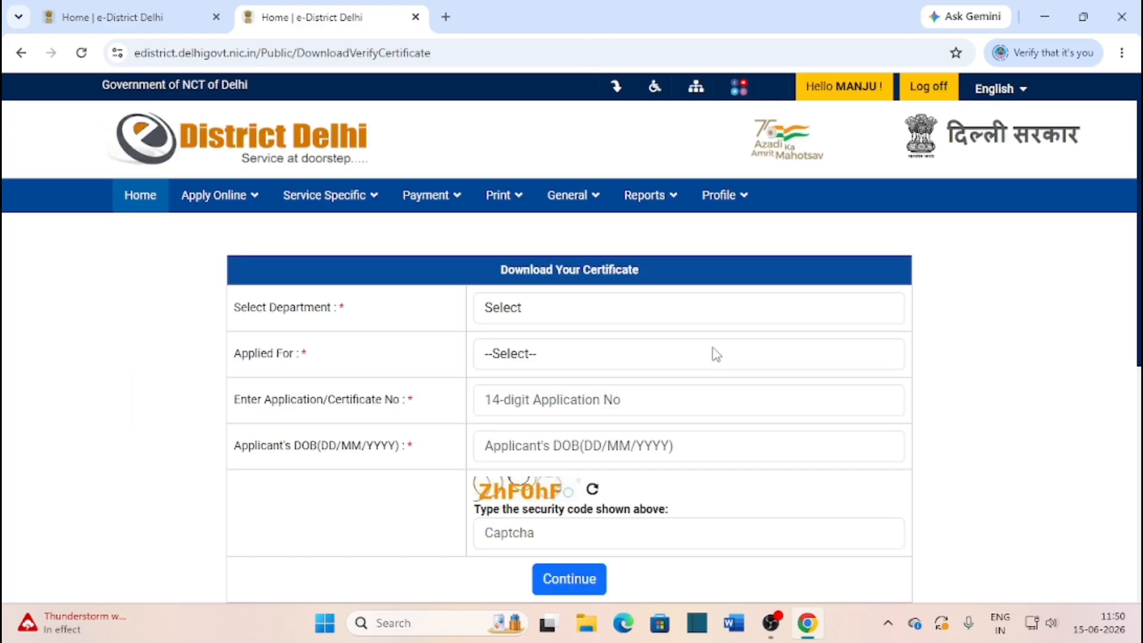
Select Department of Revenue and Issuance of Income Certificate, then go to the Application No and DOB fields
click(547, 314)
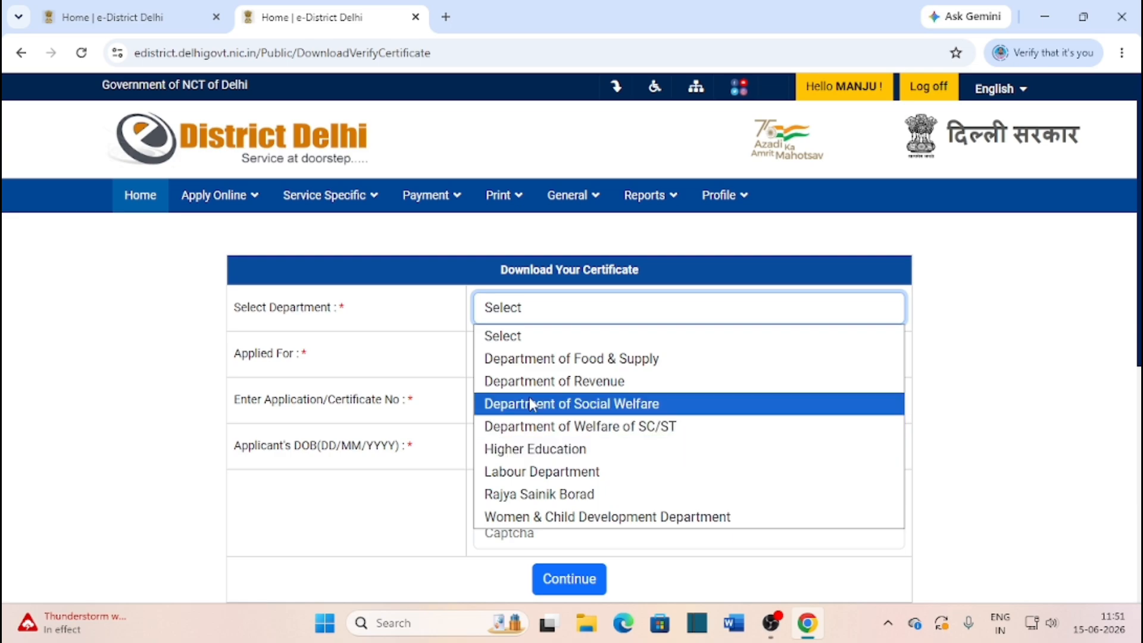
click(543, 382)
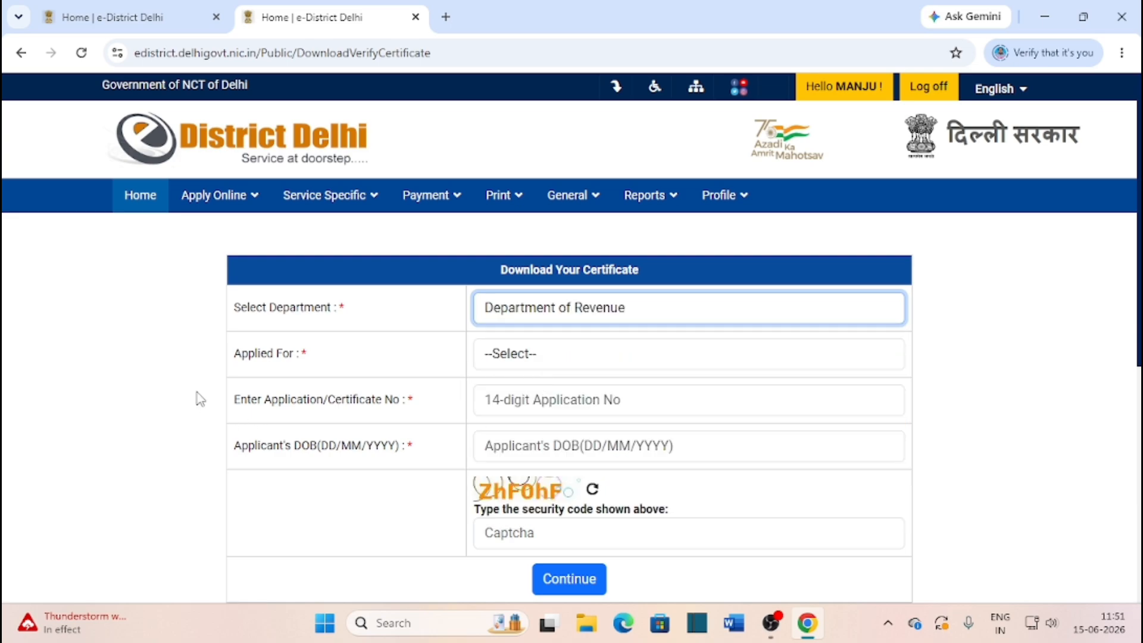
click(534, 363)
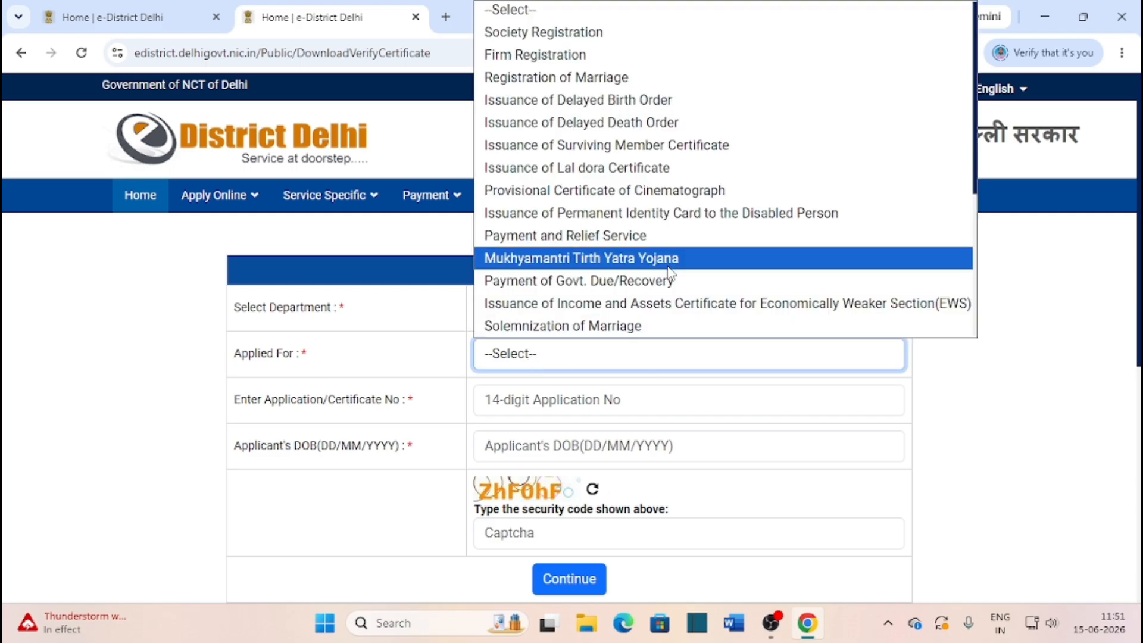
scroll(691, 237, down, 4)
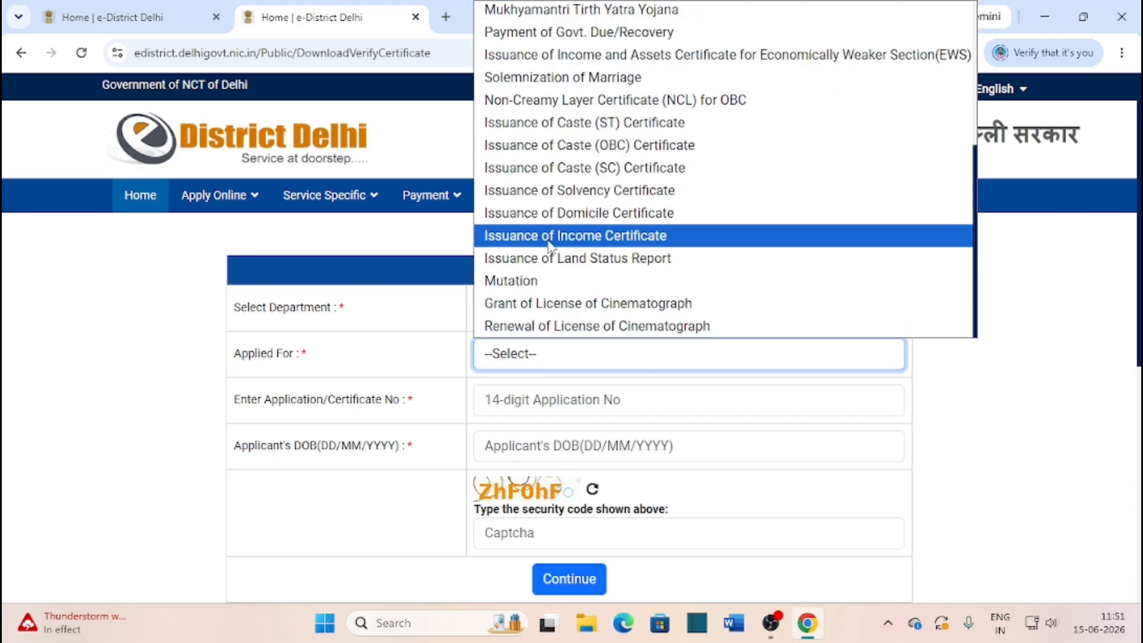
click(628, 244)
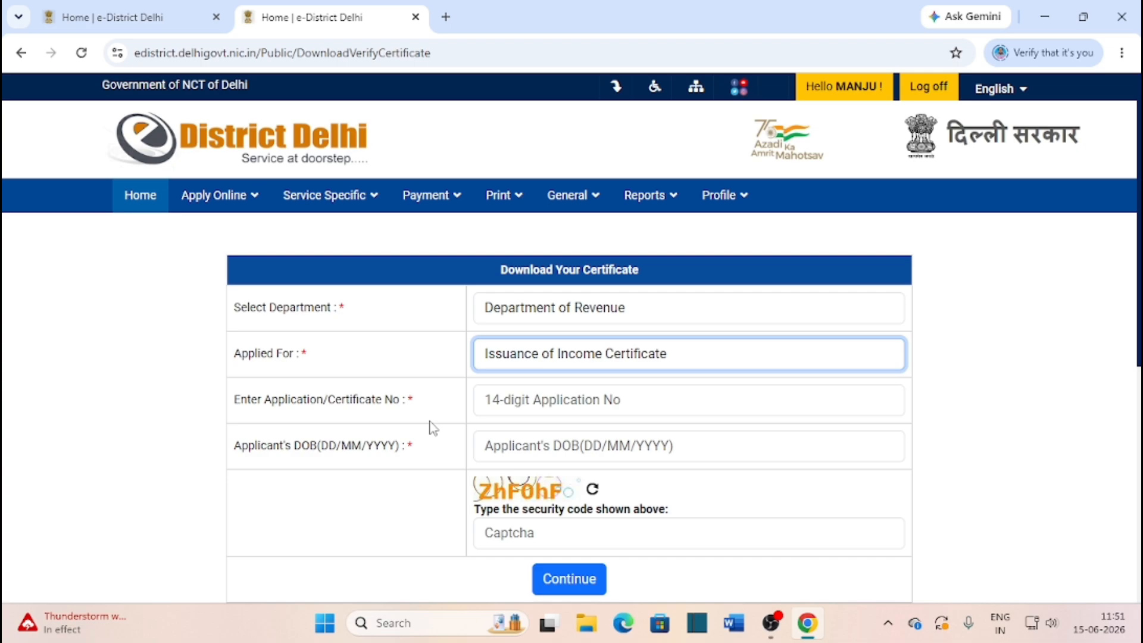
click(606, 404)
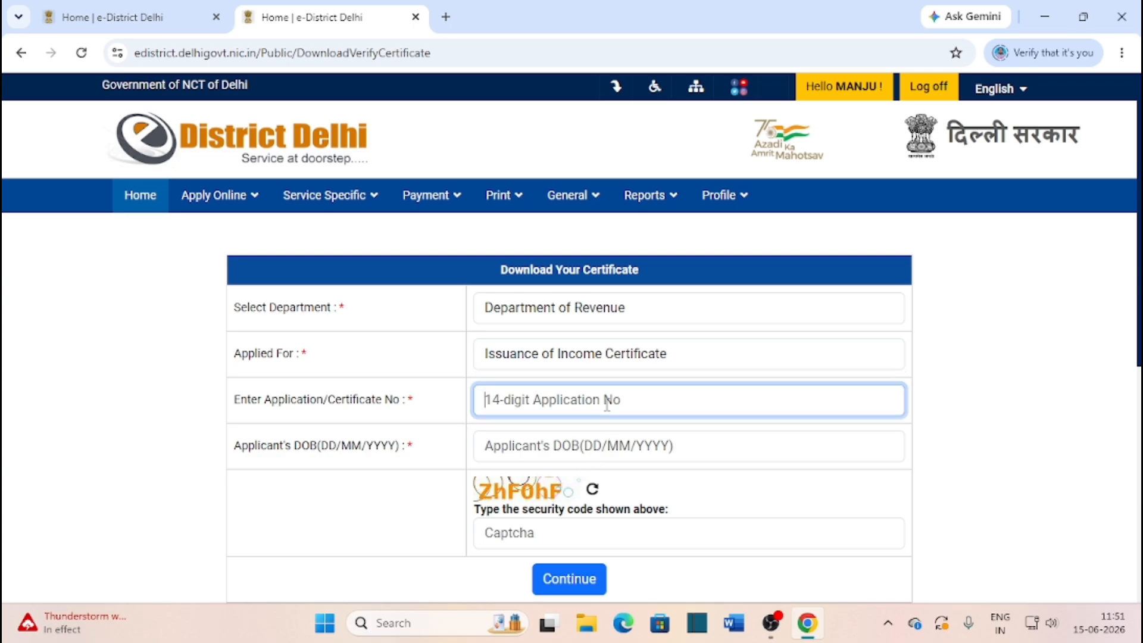
click(623, 453)
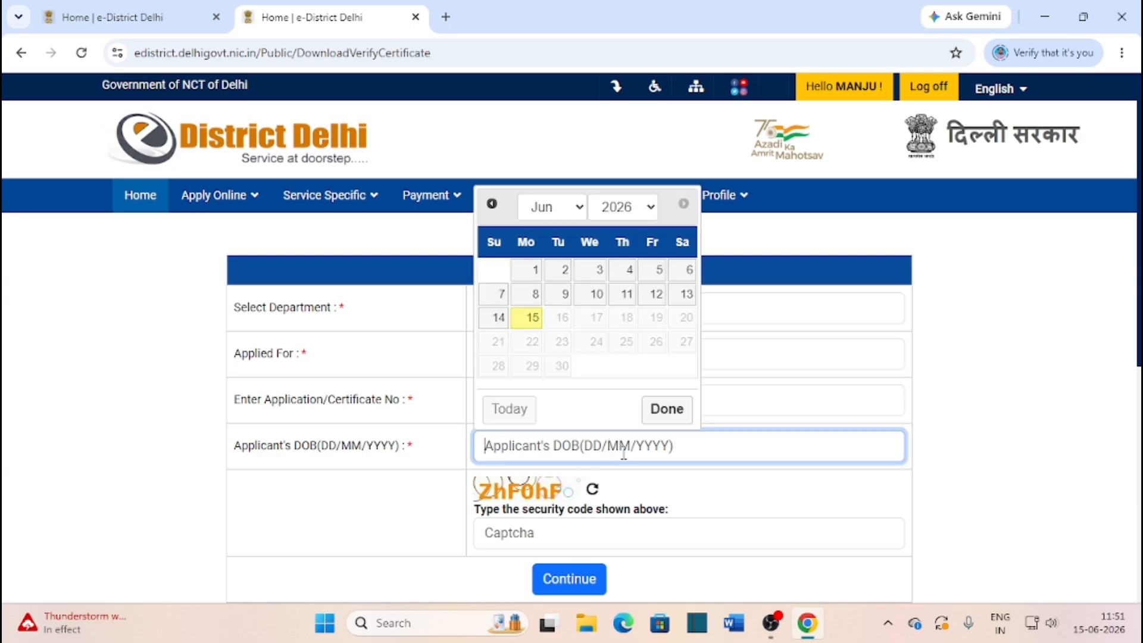